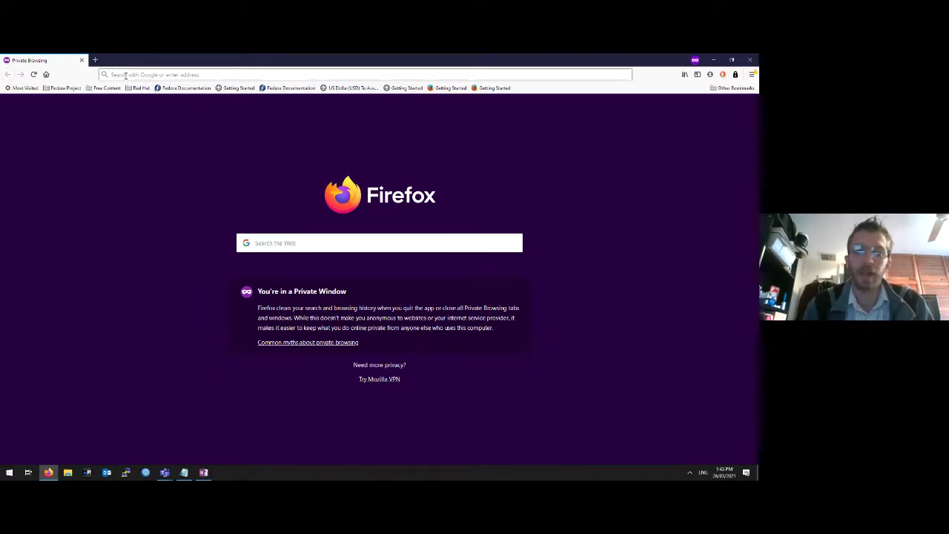
# Step: Go to the 'demo' dashboard address in Firefox to reach the login page
pyautogui.click(125, 75)
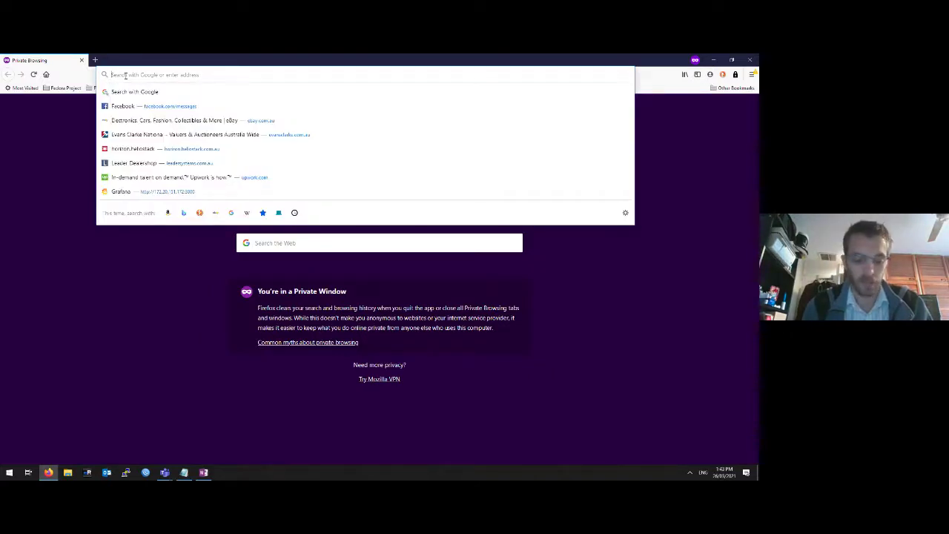
pyautogui.write('demo.accrets.com/')
pyautogui.press('Return')
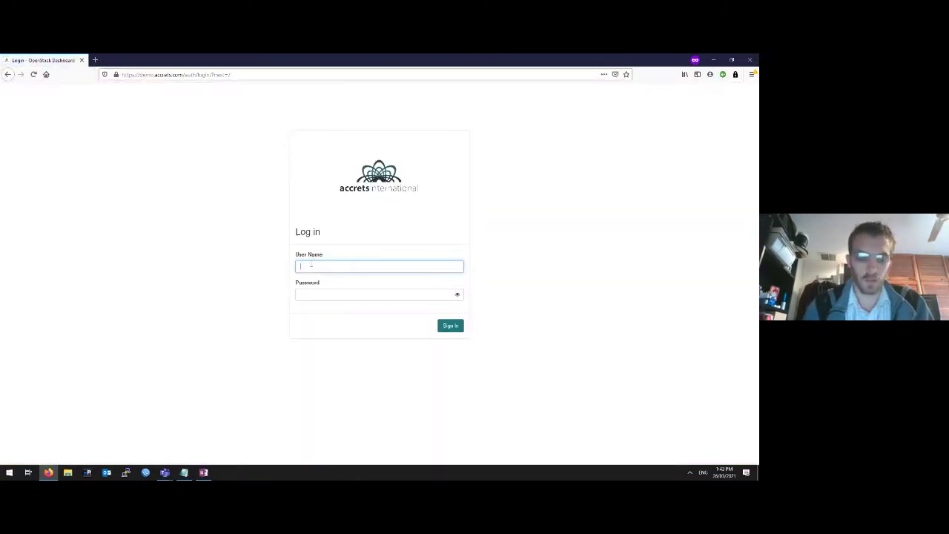
# Step: Sign in with the user name and the saved password
pyautogui.write('dm')
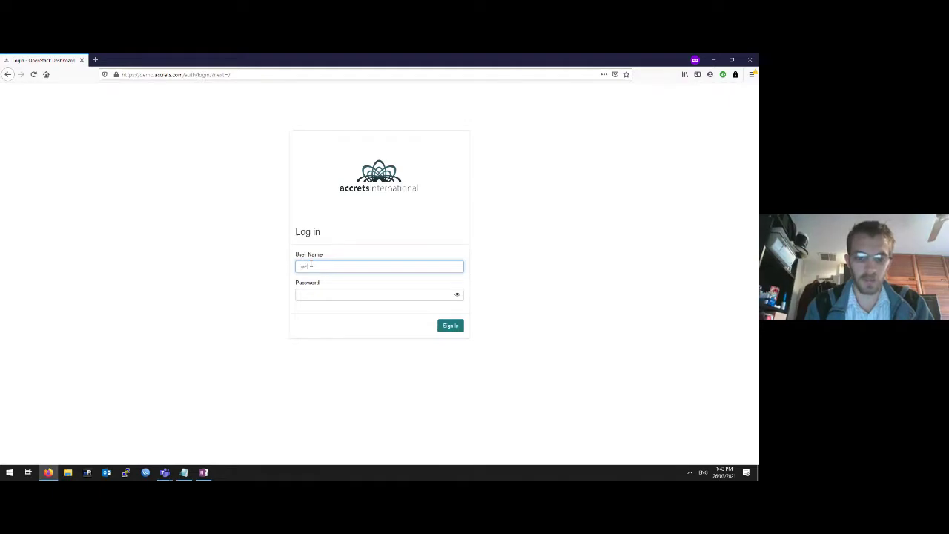
pyautogui.write('inar')
pyautogui.press('Tab')
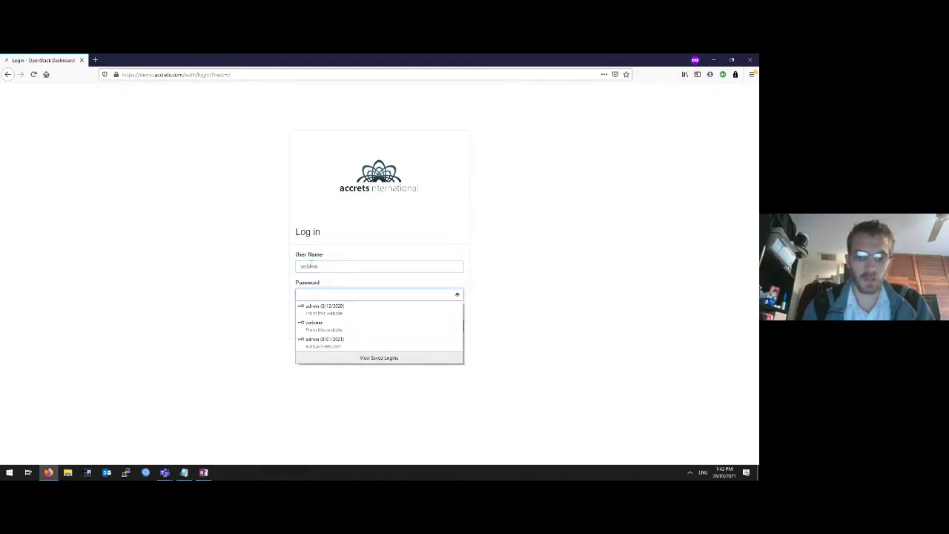
pyautogui.click(314, 325)
pyautogui.click(448, 325)
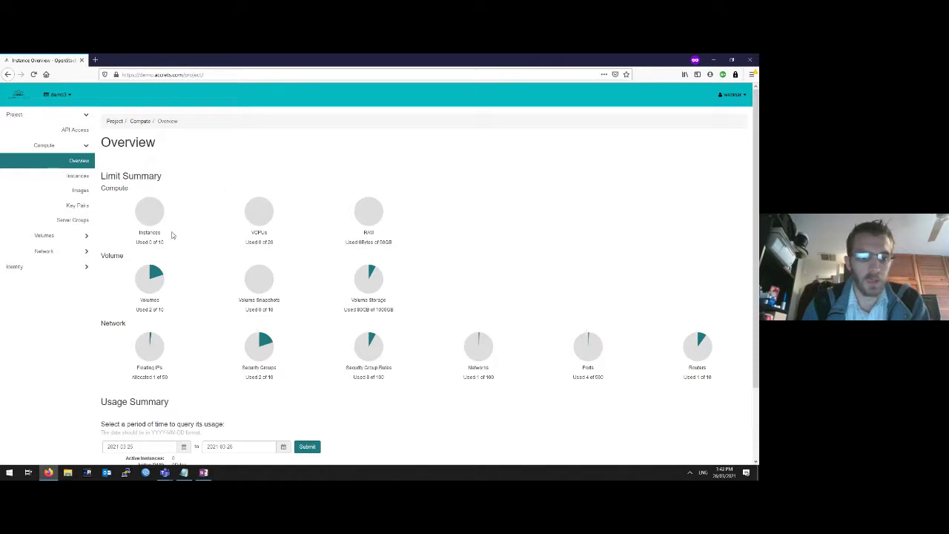
# Step: Point out the Instances and VCPUs quota usage, then go to the Instances page
pyautogui.moveTo(124, 249); pyautogui.dragTo(168, 244)
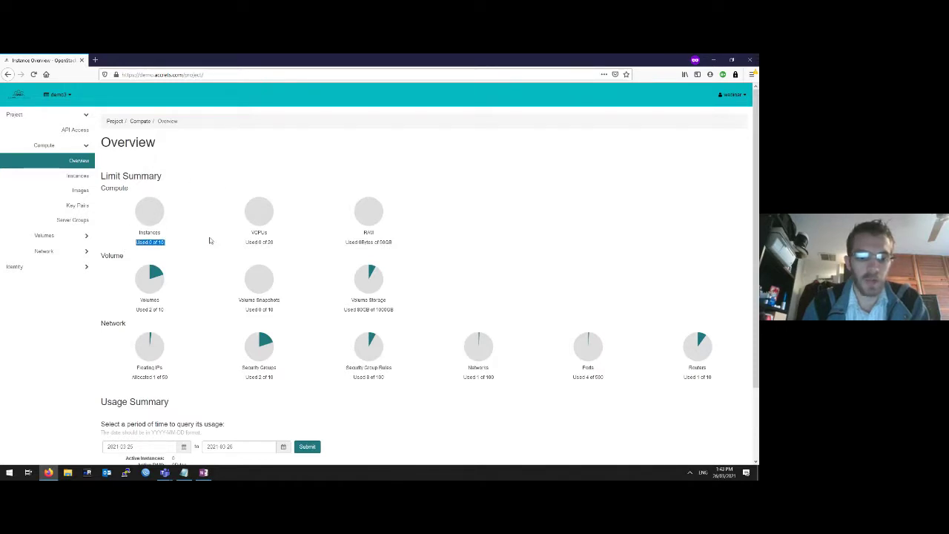
pyautogui.moveTo(237, 247); pyautogui.dragTo(280, 248)
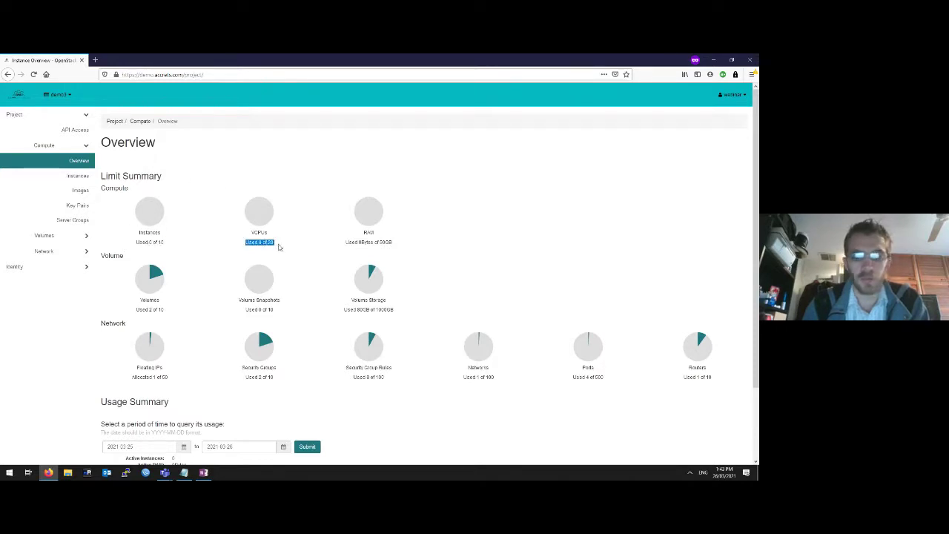
pyautogui.click(326, 265)
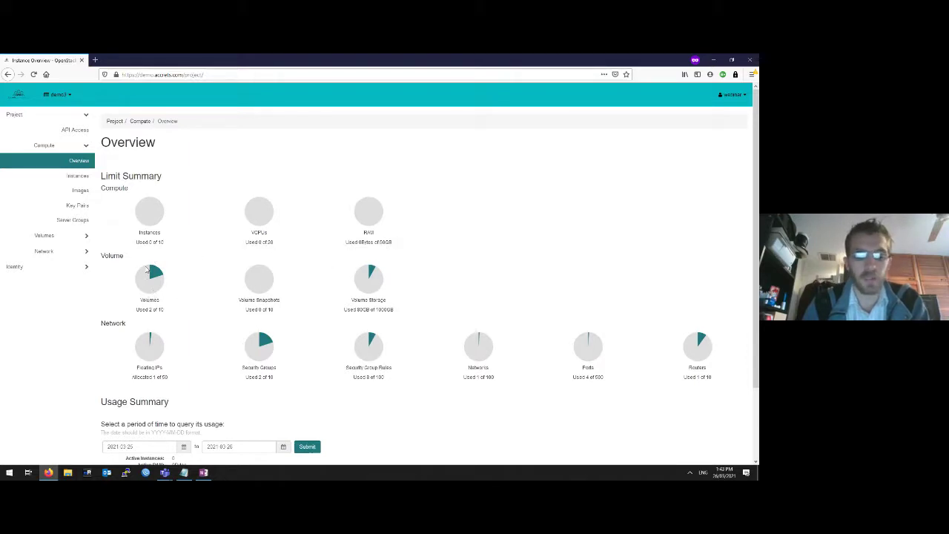
pyautogui.scroll(-1, 148, 270)
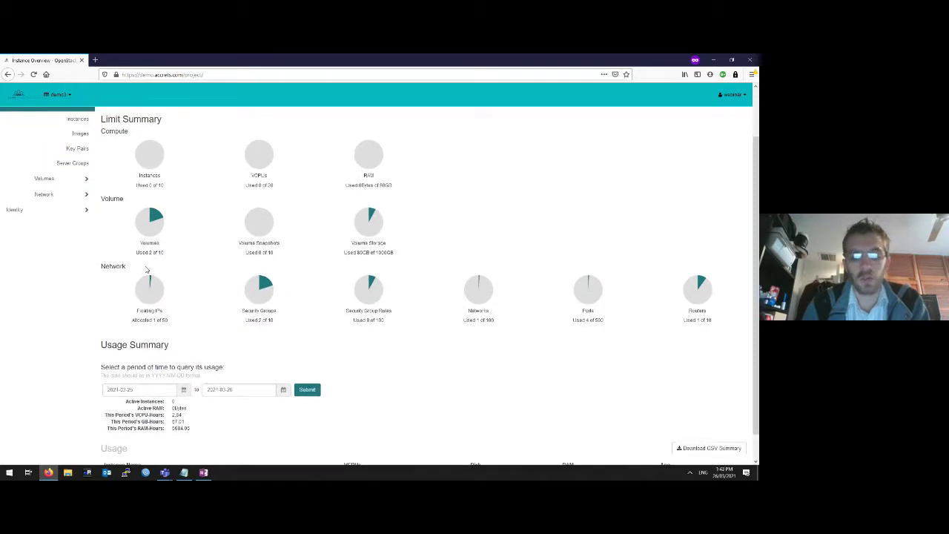
pyautogui.scroll(-1, 147, 270)
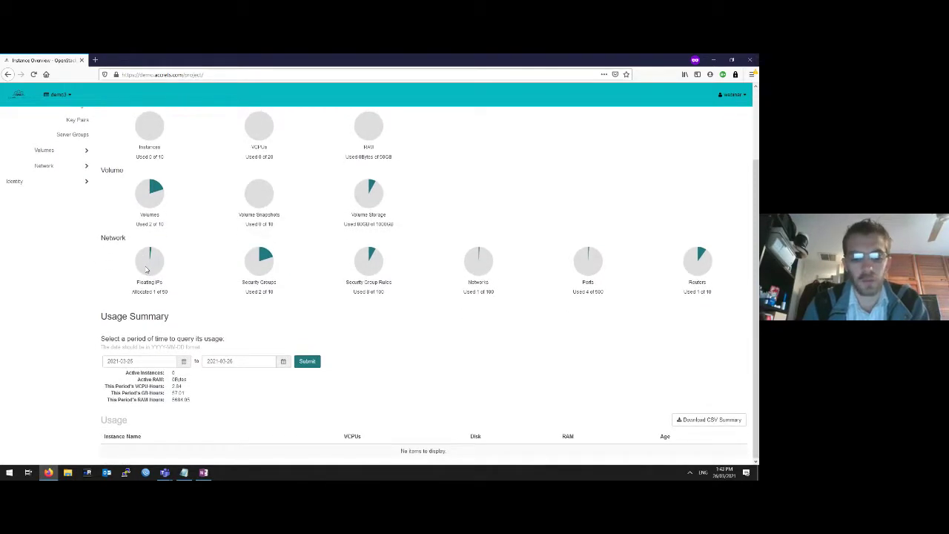
pyautogui.scroll(2, 146, 270)
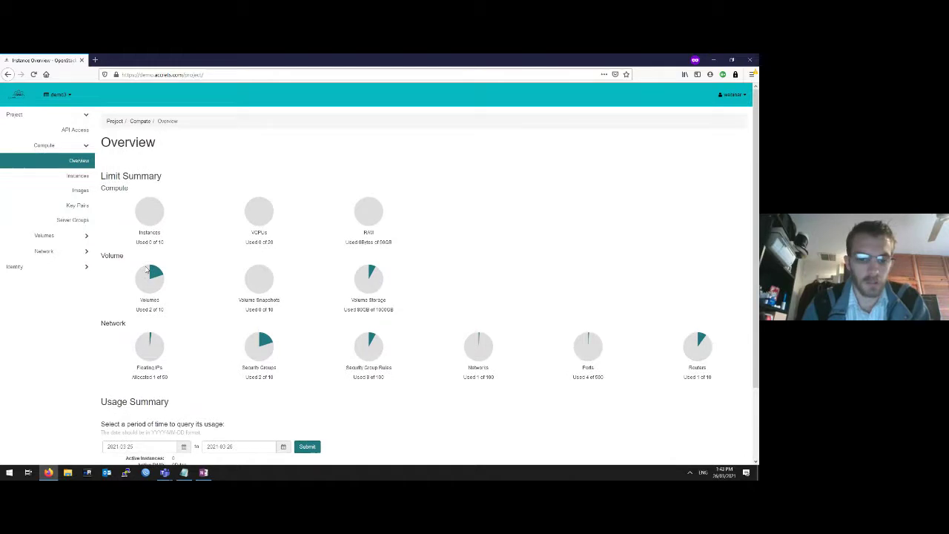
pyautogui.click(62, 178)
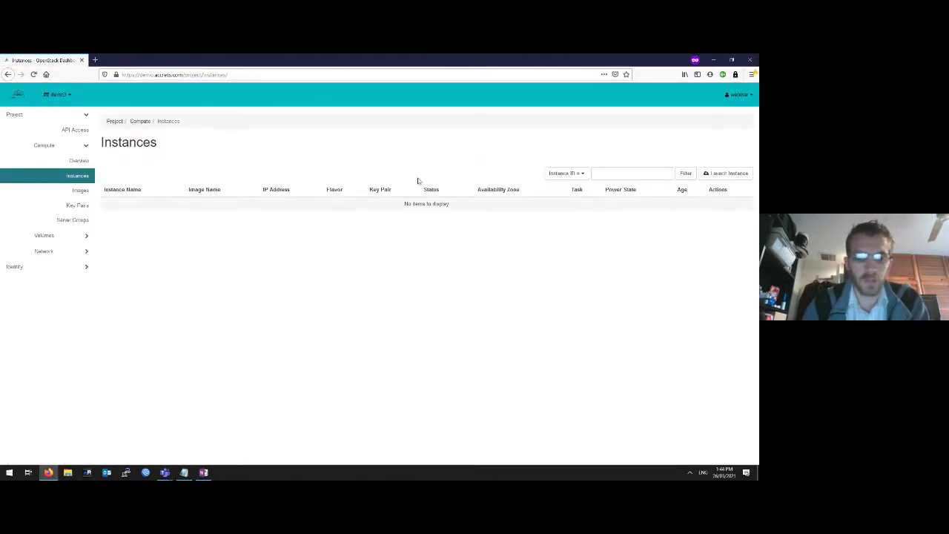
# Step: Start a new instance launch named 'Webserver'
pyautogui.click(723, 174)
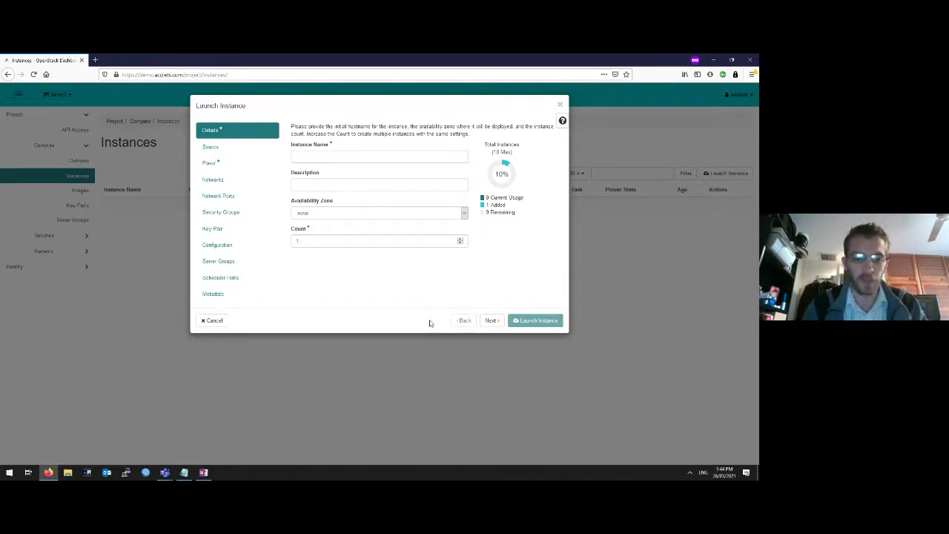
pyautogui.click(307, 153)
pyautogui.write('W')
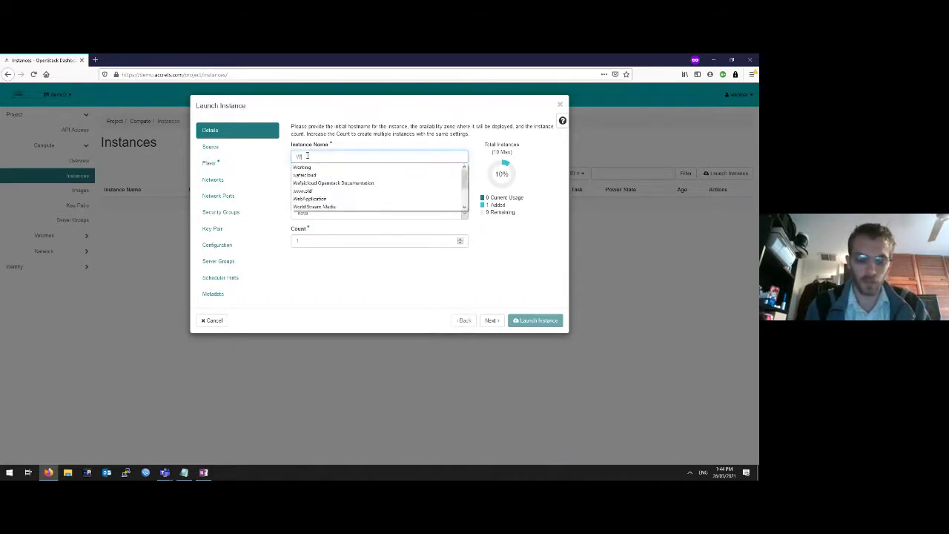
pyautogui.write('ebserver')
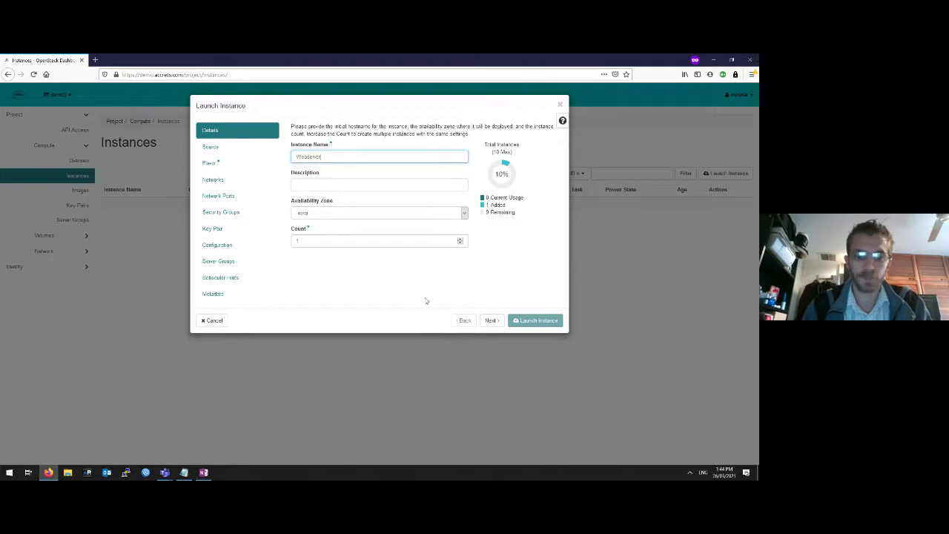
pyautogui.click(493, 320)
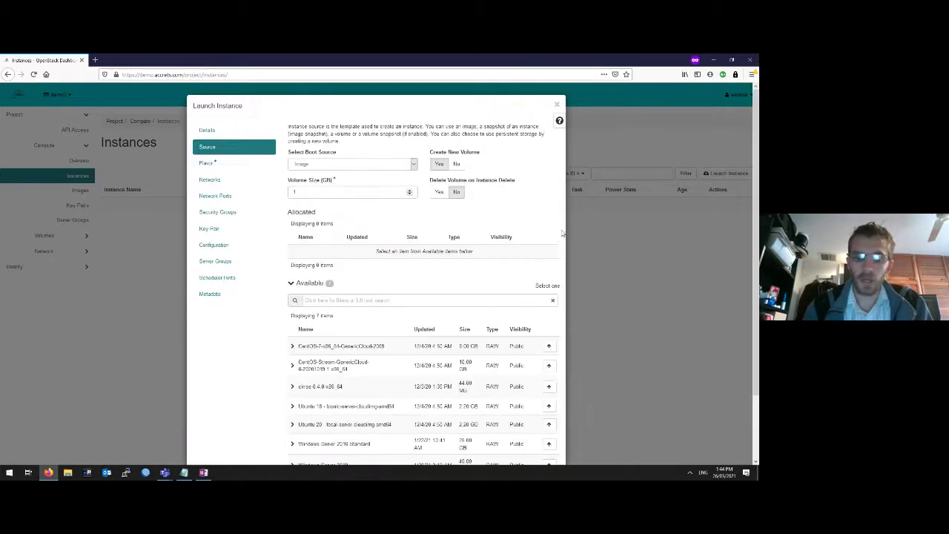
# Step: Allocate the Ubuntu 18 bionic image as boot source and adjust the volume size
pyautogui.scroll(-1, 521, 227)
pyautogui.scroll(-1, 520, 227)
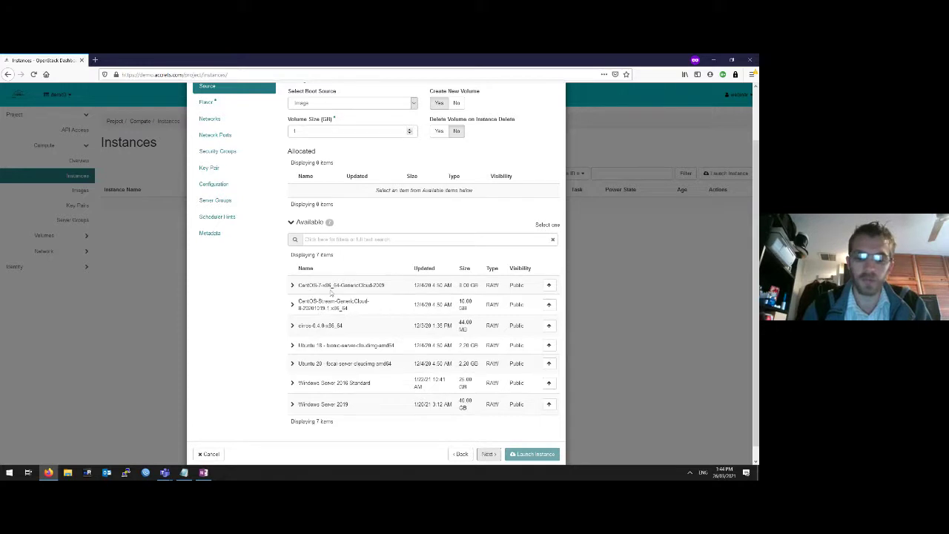
pyautogui.click(549, 346)
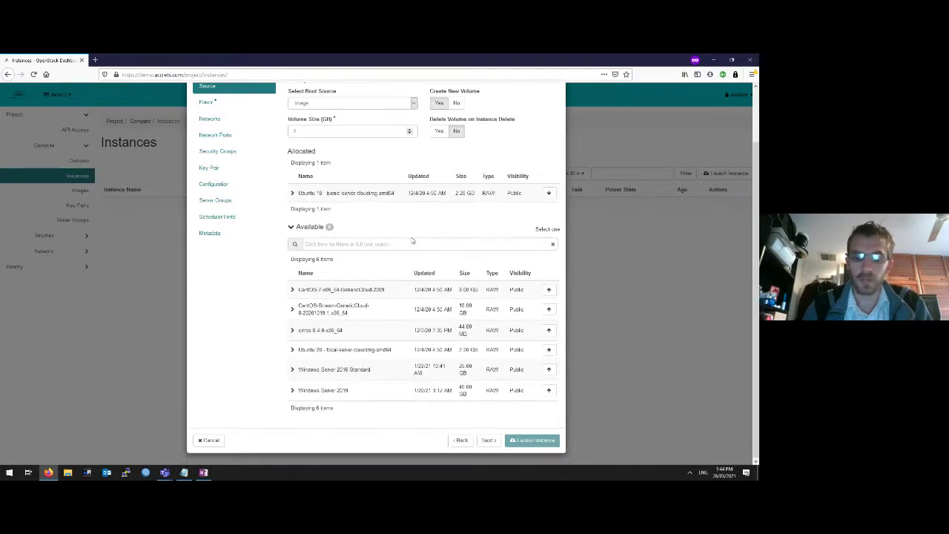
pyautogui.scroll(2, 419, 236)
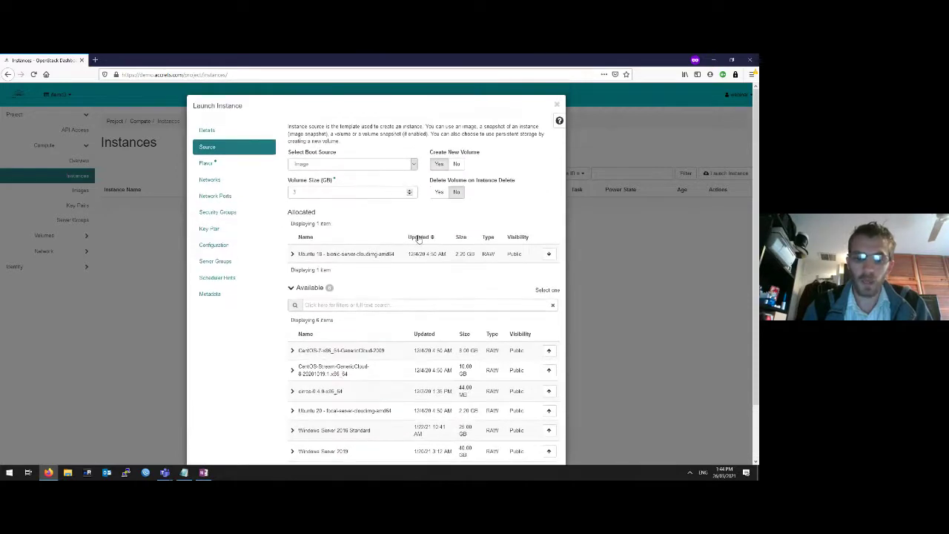
pyautogui.click(296, 192)
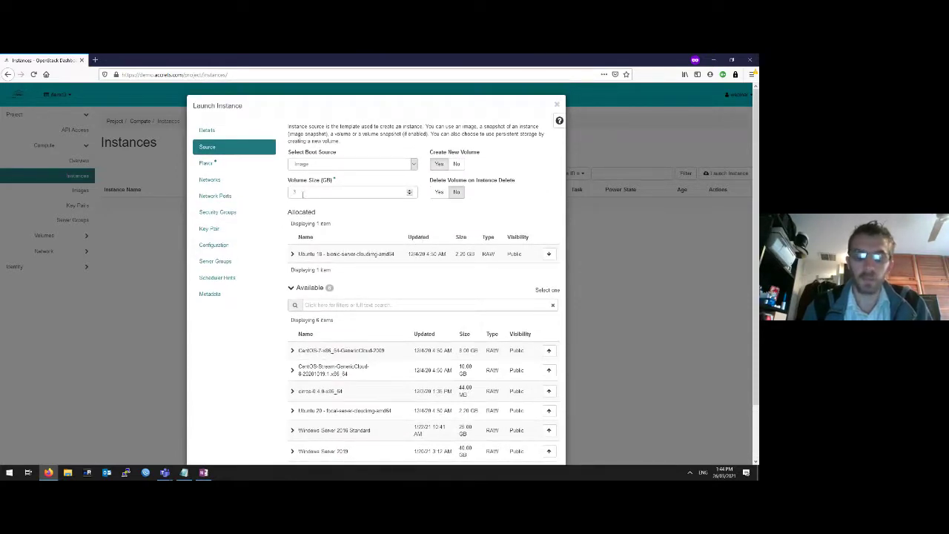
pyautogui.click(302, 193)
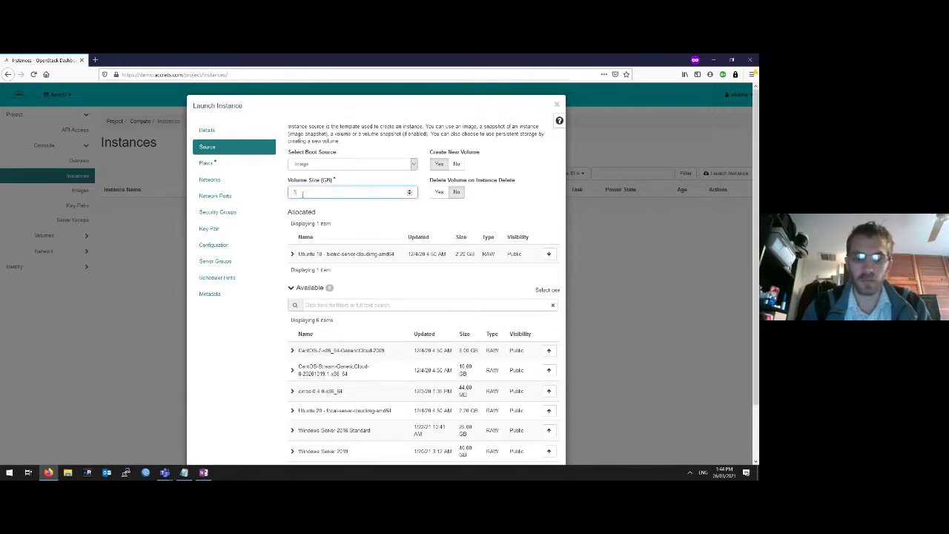
pyautogui.scroll(-2, 452, 229)
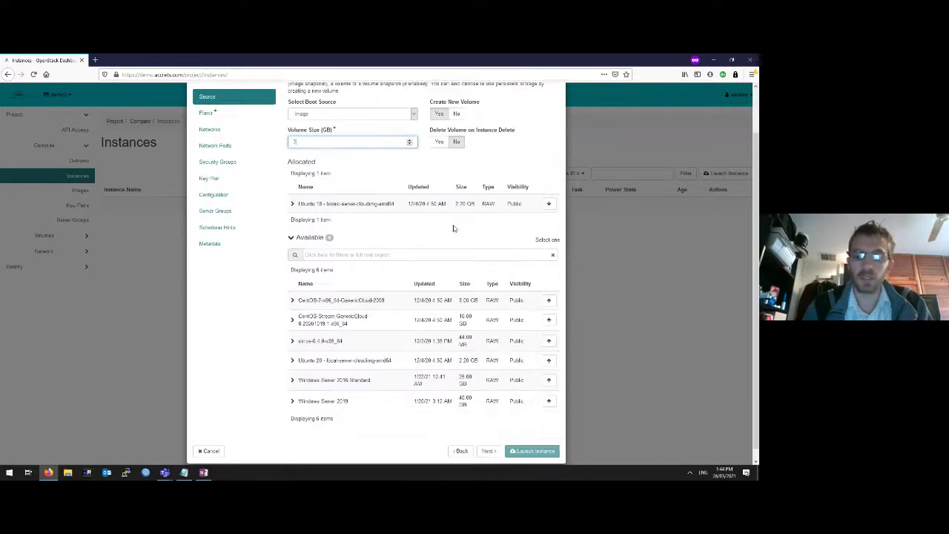
pyautogui.click(485, 440)
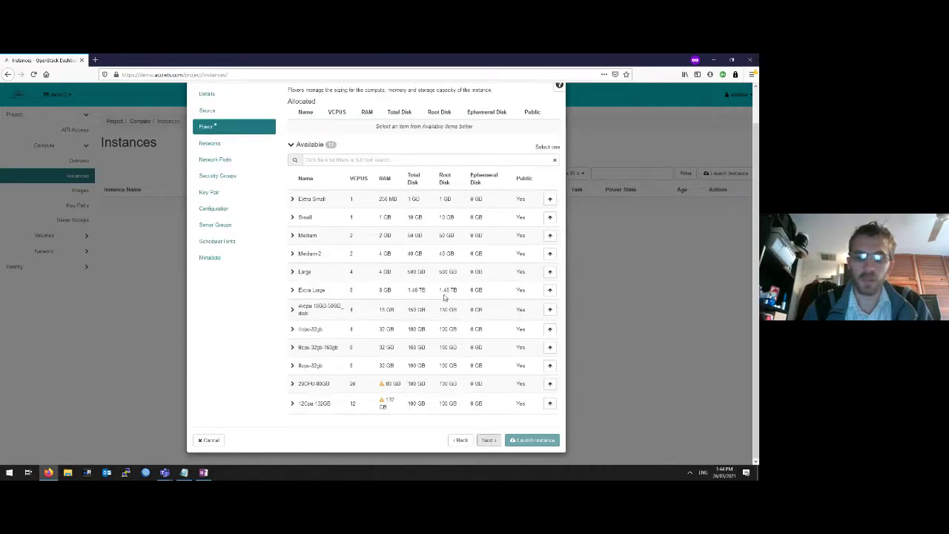
# Step: Allocate the Medium-2 flavor (2 VCPUs, 4 GB RAM, 40 GB disk) to Webserver
pyautogui.scroll(1, 321, 275)
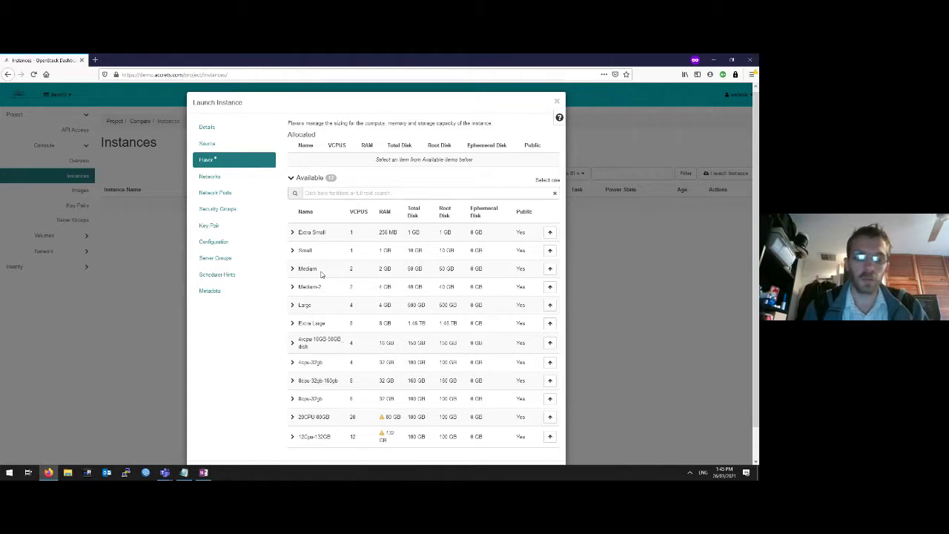
pyautogui.scroll(-1, 321, 275)
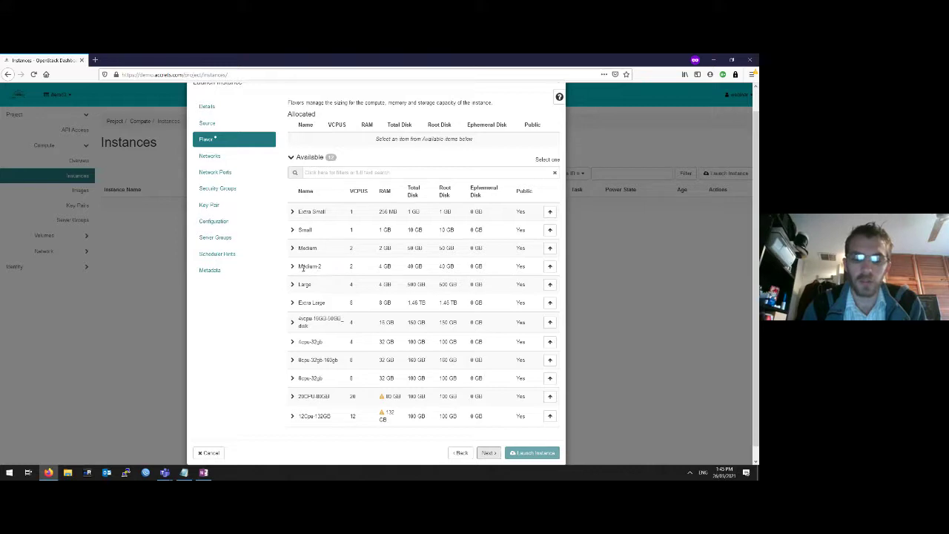
pyautogui.moveTo(329, 269); pyautogui.dragTo(397, 270)
pyautogui.click(549, 266)
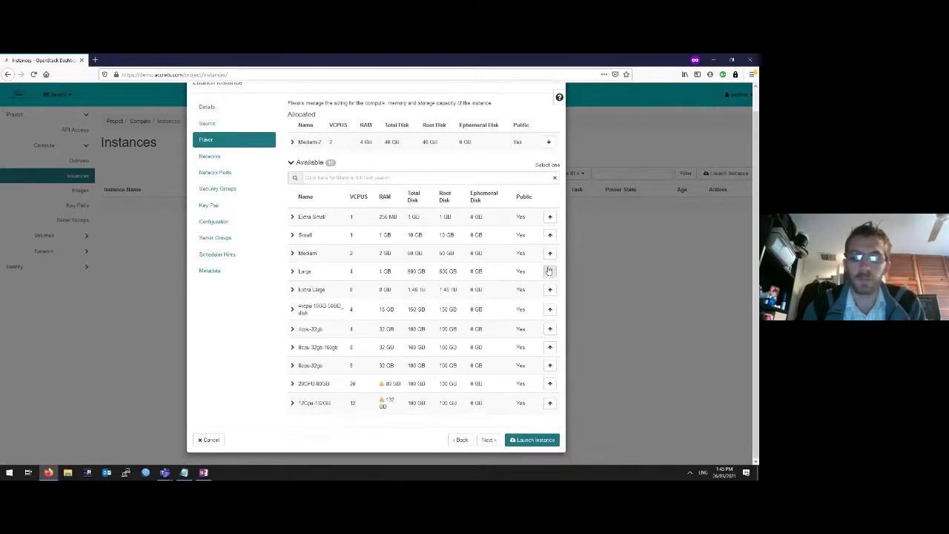
pyautogui.click(487, 439)
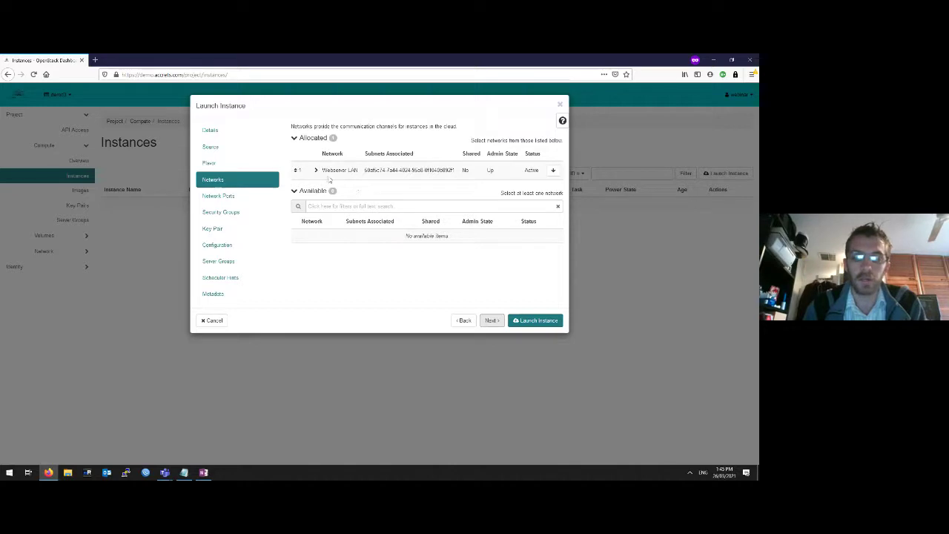
# Step: Keep the Webserver LAN network and step through Network Ports and Security Groups
pyautogui.moveTo(326, 171); pyautogui.dragTo(370, 171)
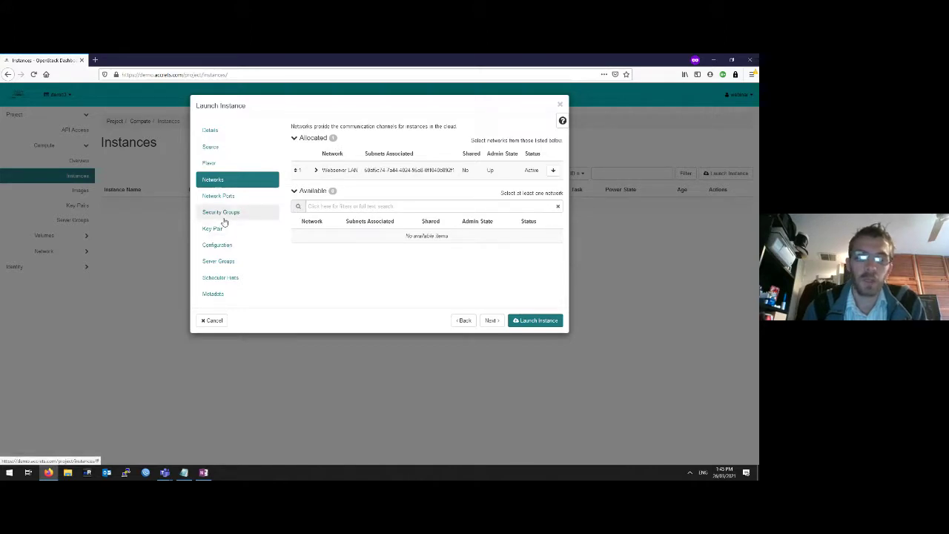
pyautogui.click(491, 319)
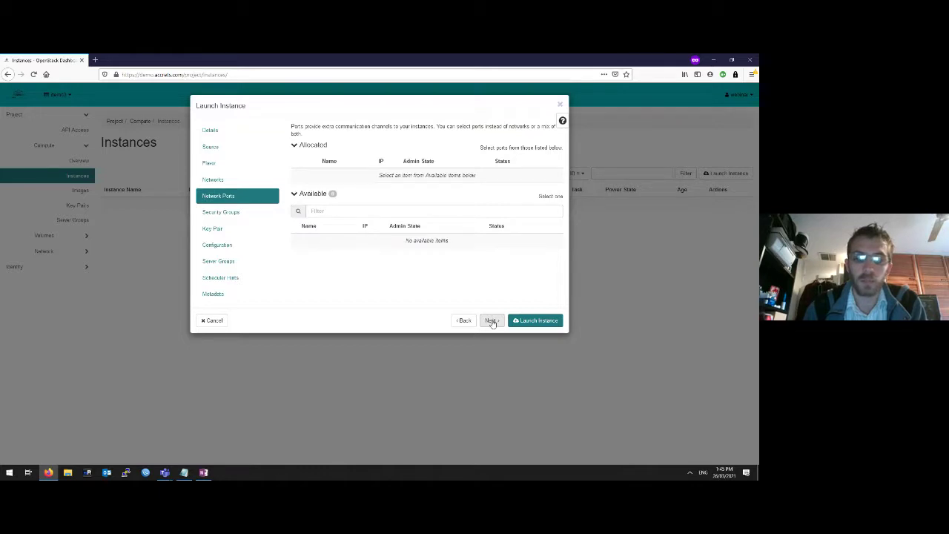
pyautogui.click(491, 320)
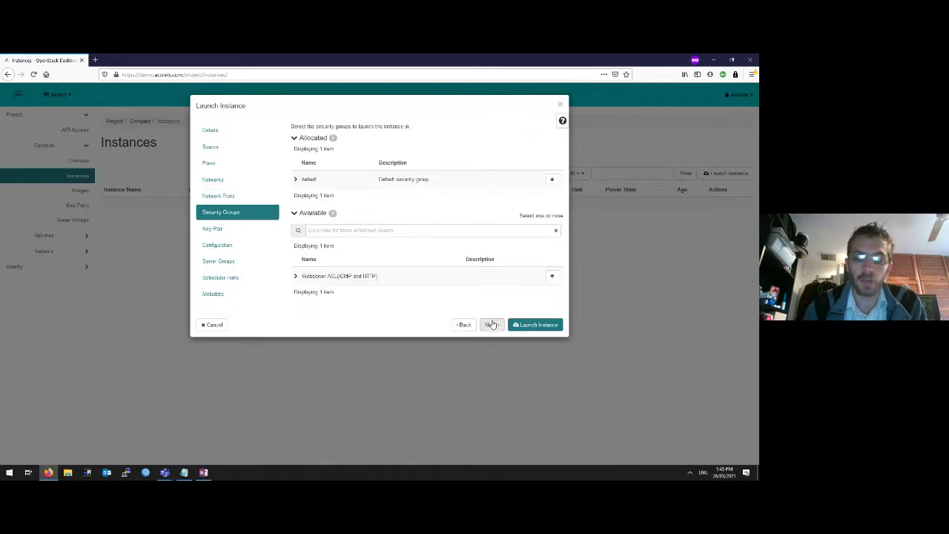
pyautogui.click(491, 324)
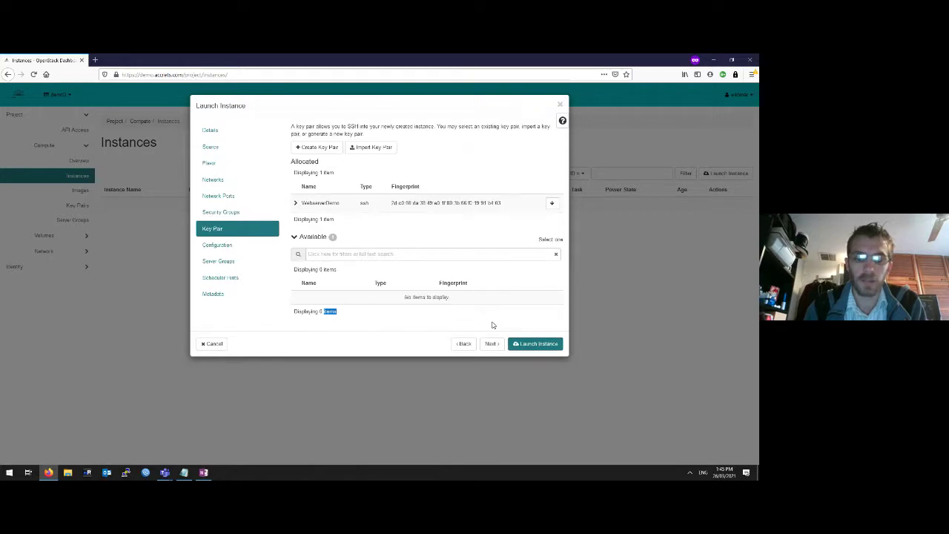
# Step: Confirm the WebserverDemo key pair is allocated and move to Configuration
pyautogui.click(333, 203)
pyautogui.doubleClick(333, 202)
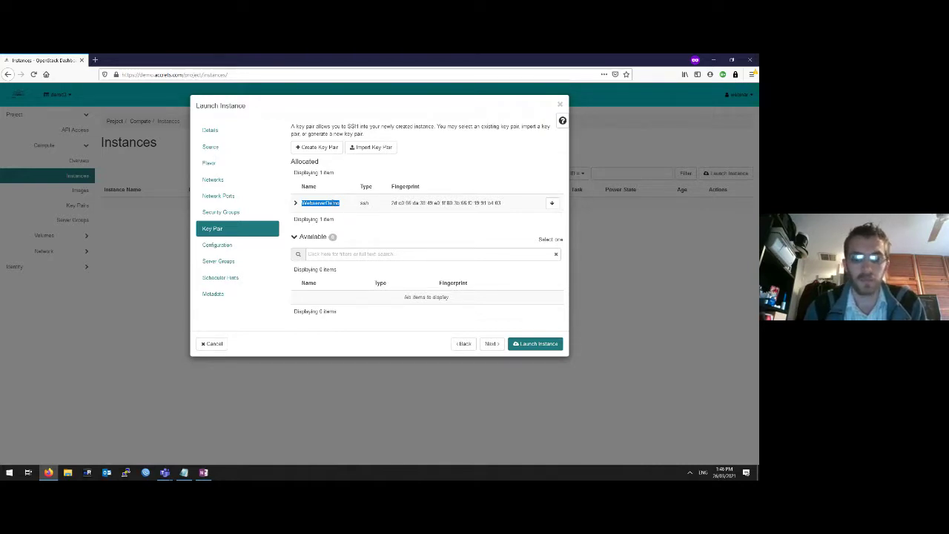
pyautogui.click(367, 213)
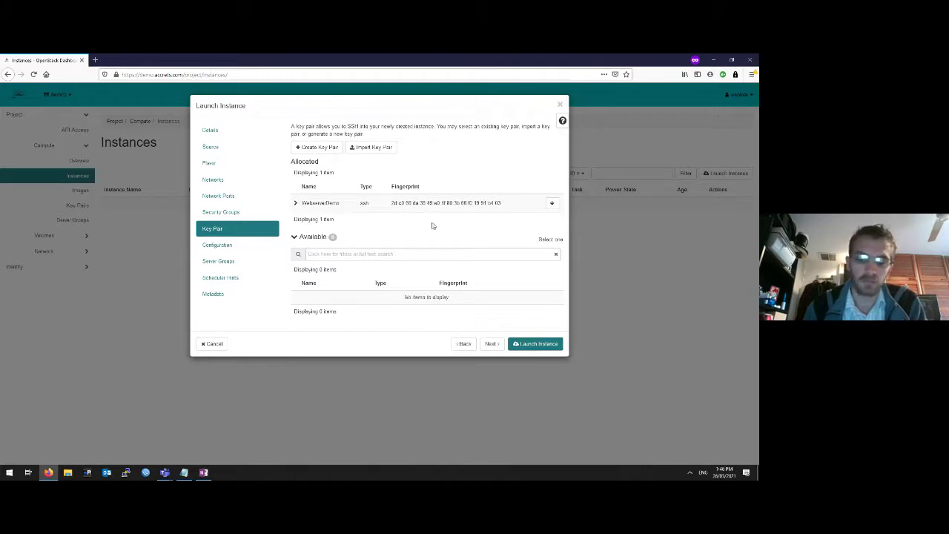
pyautogui.click(490, 344)
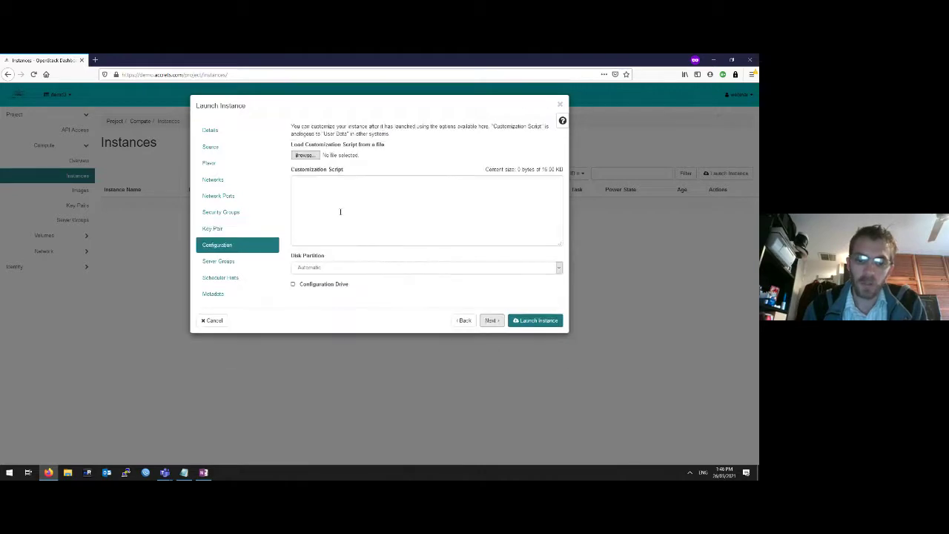
# Step: Paste the cloud-config from Notepad into the Customization Script and enlarge the box
pyautogui.click(340, 212)
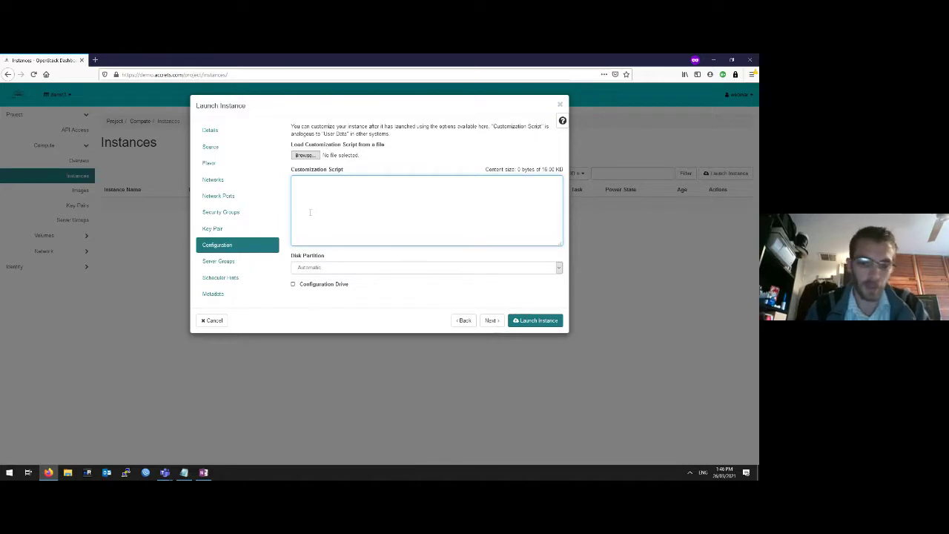
pyautogui.click(185, 473)
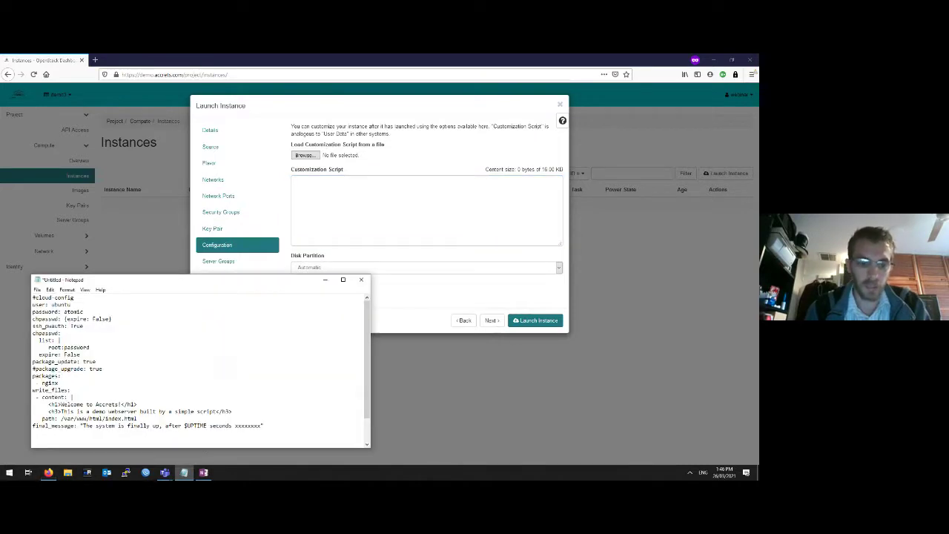
pyautogui.hotkey('ctrl', 'a')
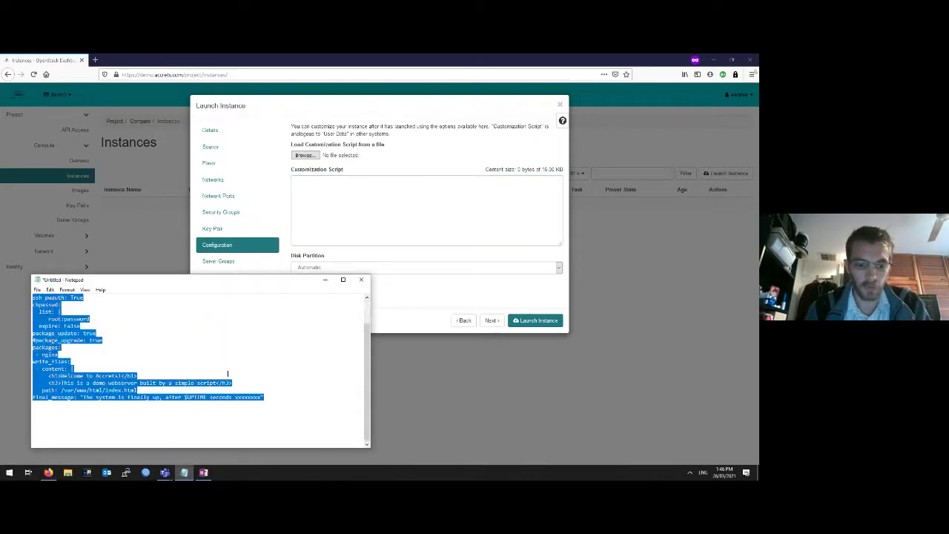
pyautogui.click(344, 242)
pyautogui.hotkey('ctrl', 'v')
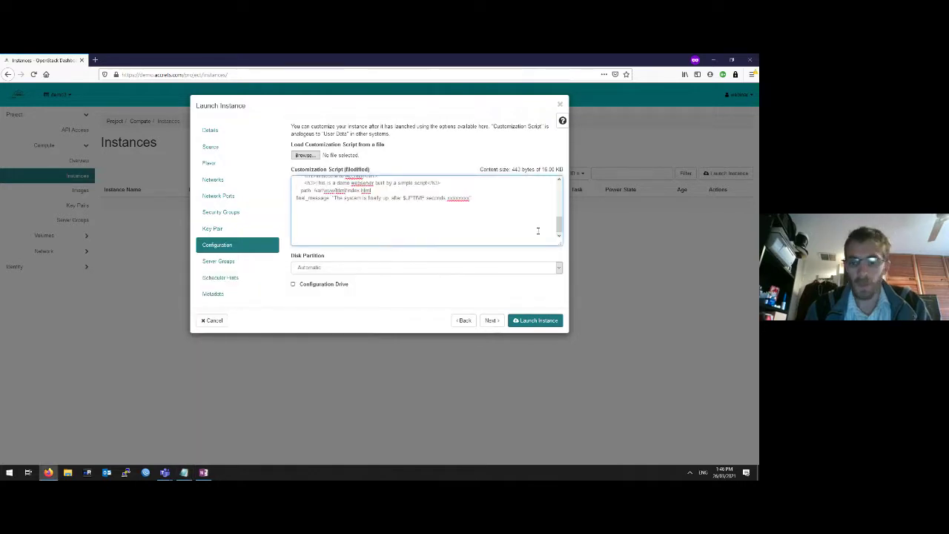
pyautogui.moveTo(556, 242); pyautogui.dragTo(550, 353)
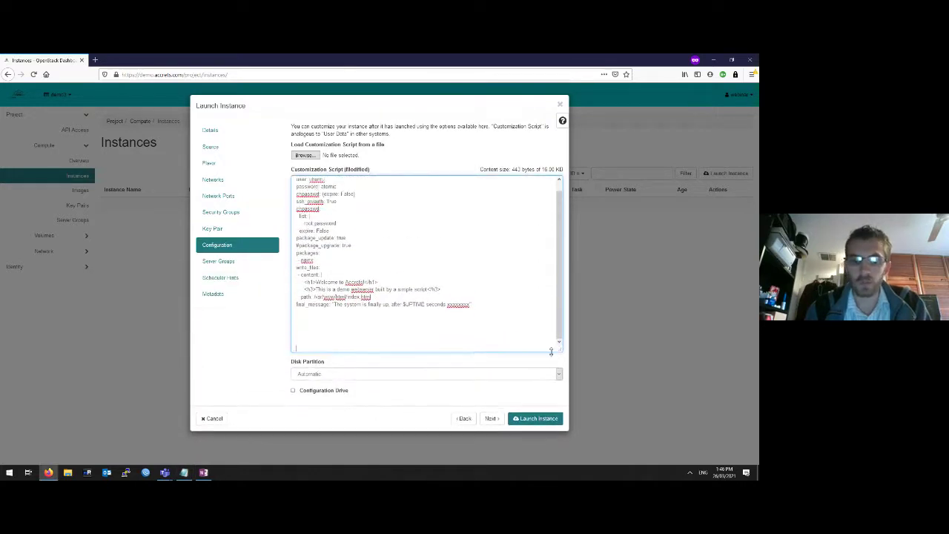
# Step: Review the script's user and password lines, package_update, package_upgrade and the nginx package
pyautogui.scroll(1, 315, 190)
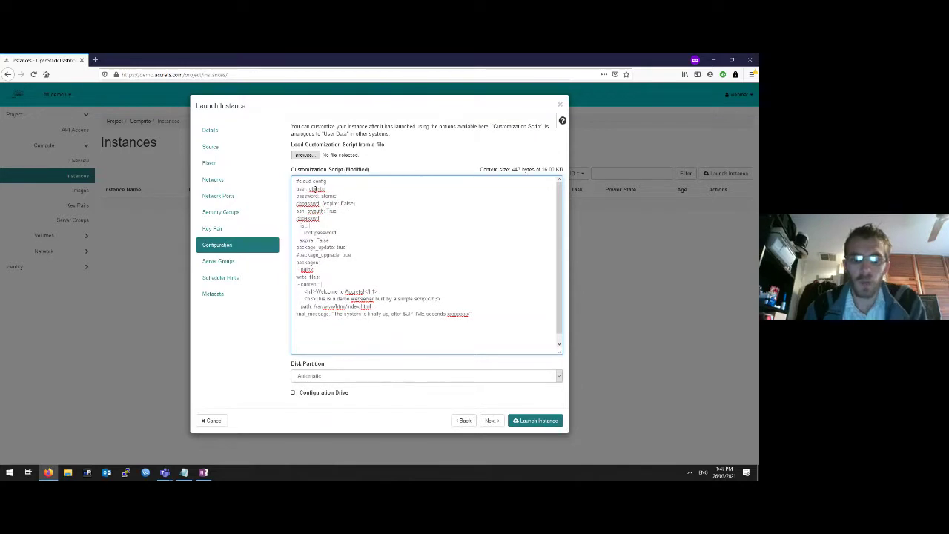
pyautogui.moveTo(296, 188); pyautogui.dragTo(341, 198)
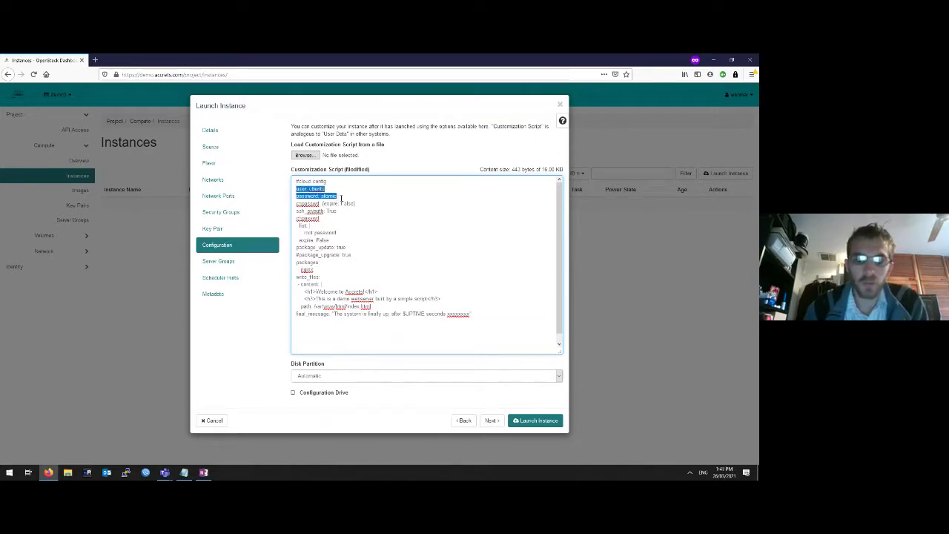
pyautogui.doubleClick(330, 196)
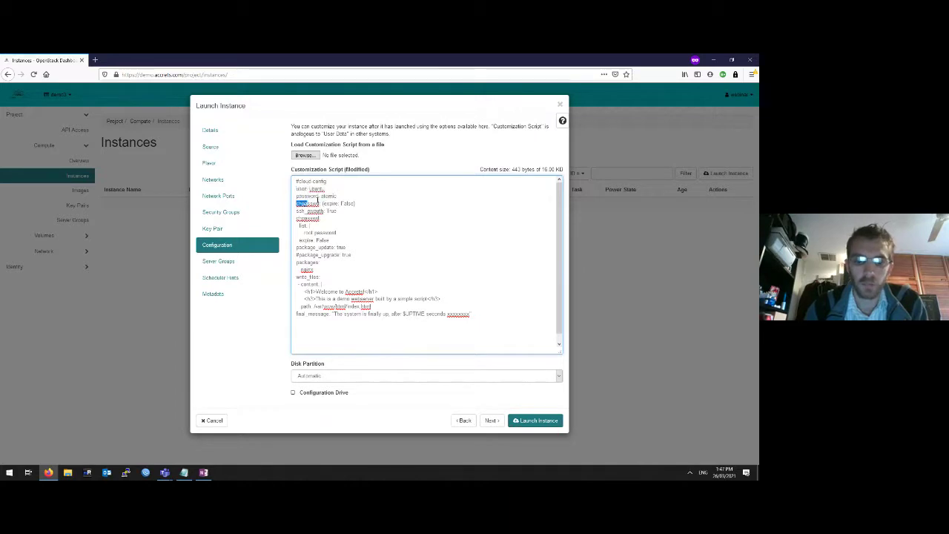
pyautogui.click(338, 203)
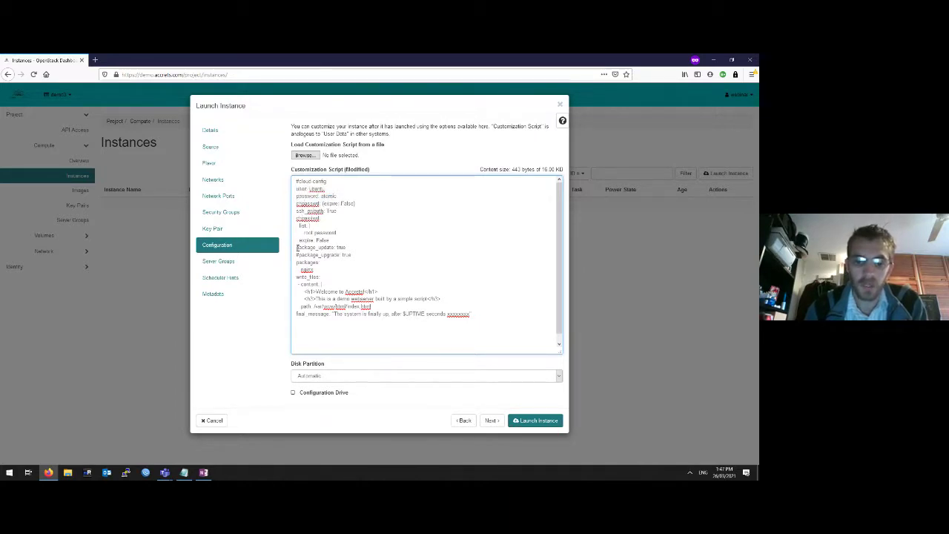
pyautogui.moveTo(296, 247); pyautogui.dragTo(348, 249)
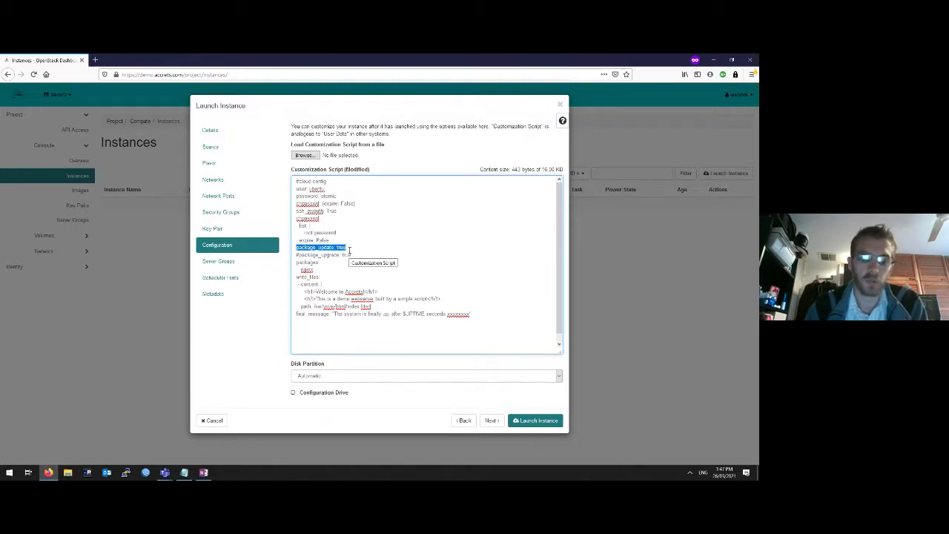
pyautogui.click(296, 255)
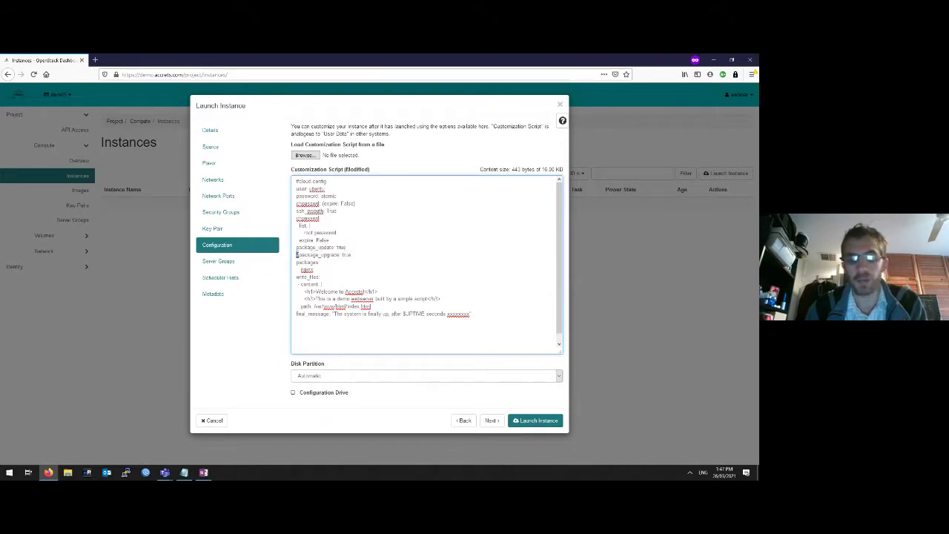
pyautogui.doubleClick(318, 255)
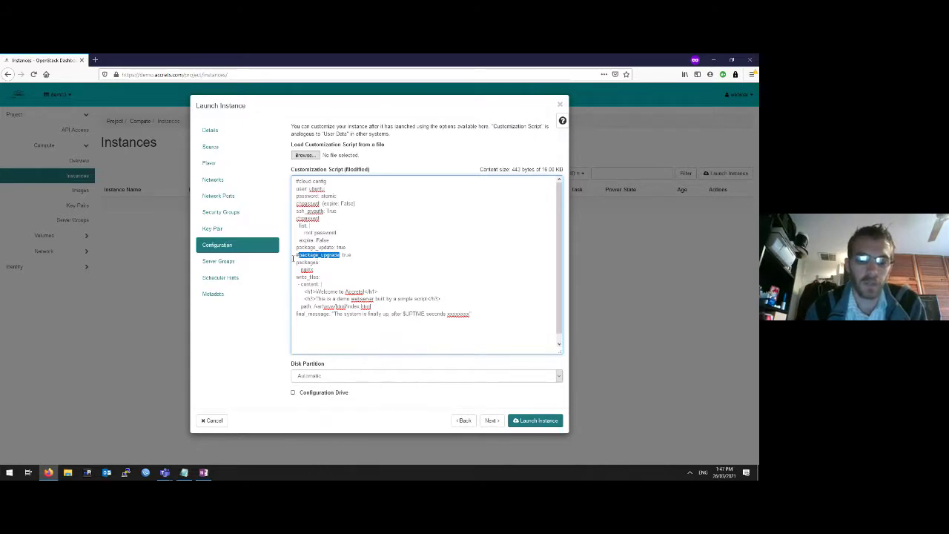
pyautogui.moveTo(296, 261); pyautogui.dragTo(318, 269)
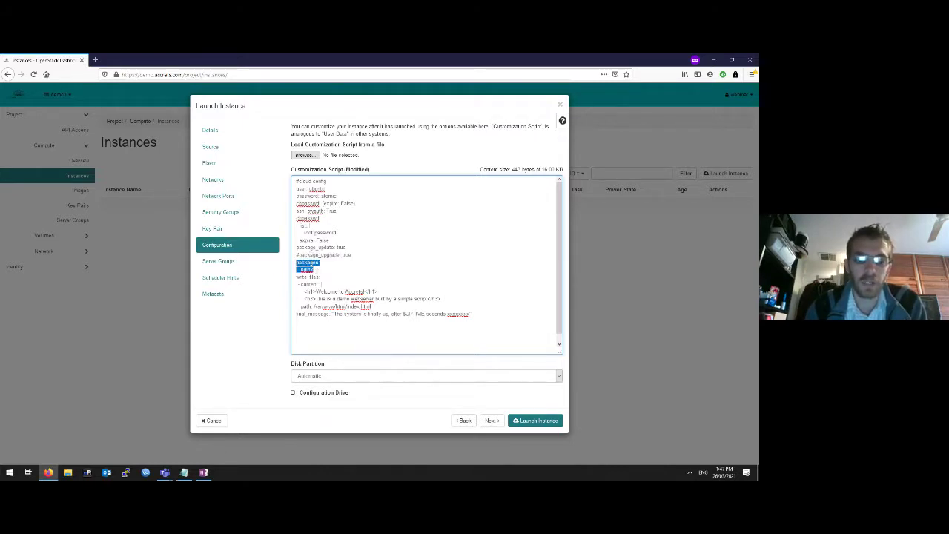
pyautogui.doubleClick(307, 269)
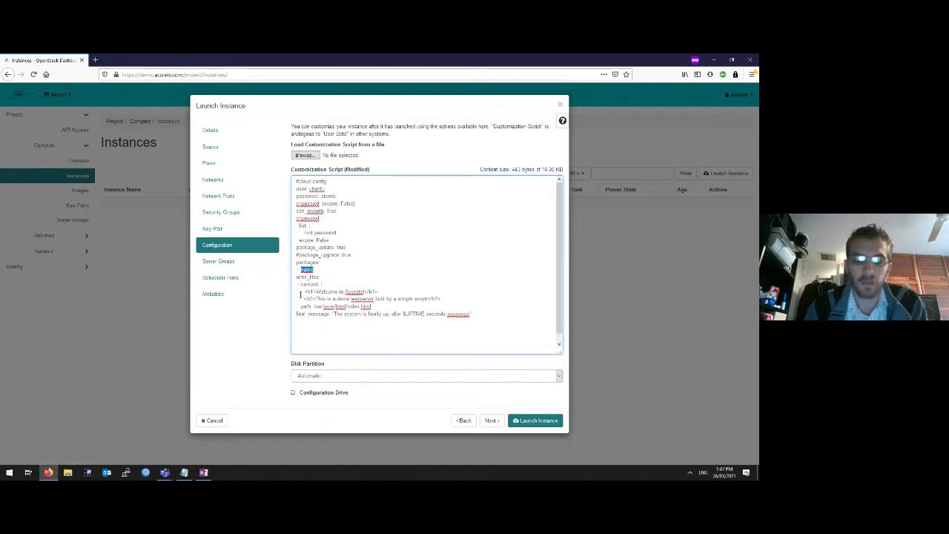
# Step: Review the write_files page content for /var/www/html/index.html and the final_message text
pyautogui.moveTo(300, 293); pyautogui.dragTo(446, 297)
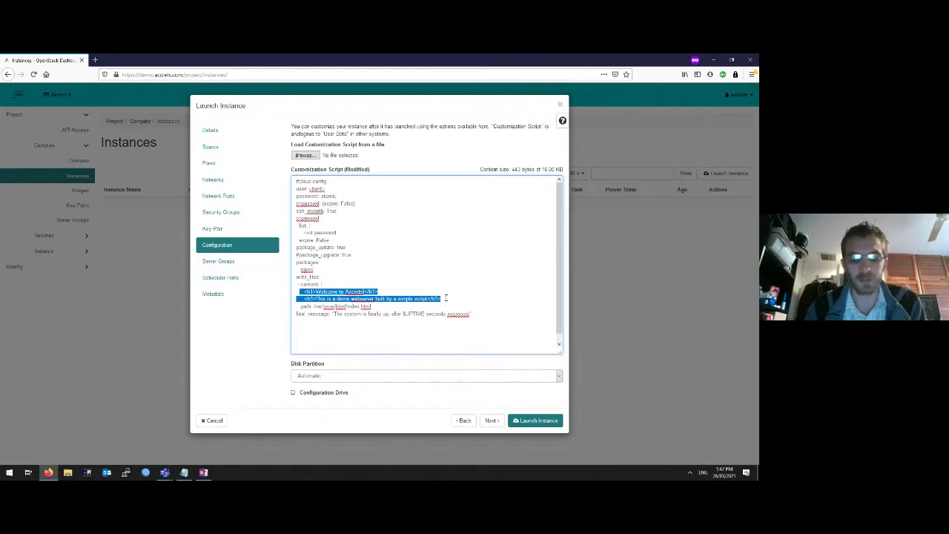
pyautogui.moveTo(371, 306); pyautogui.dragTo(313, 306)
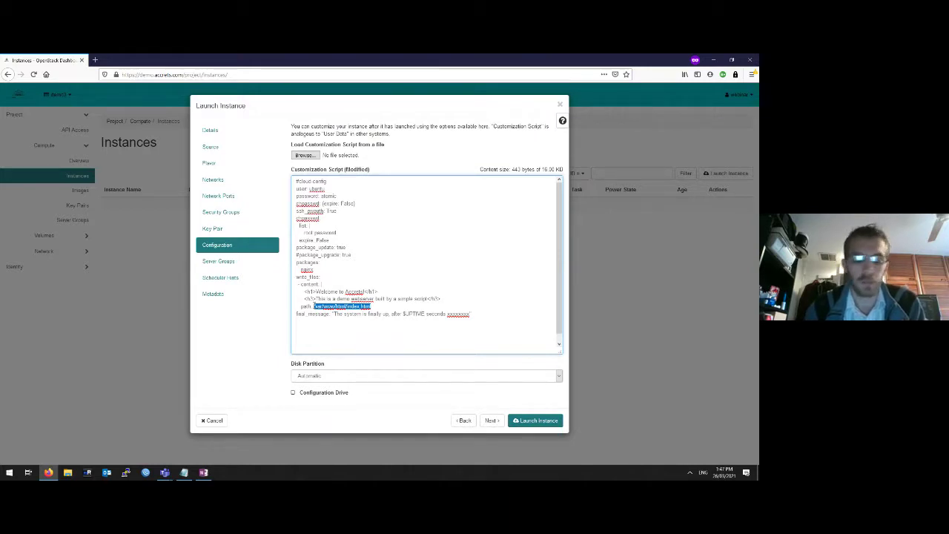
pyautogui.click(314, 305)
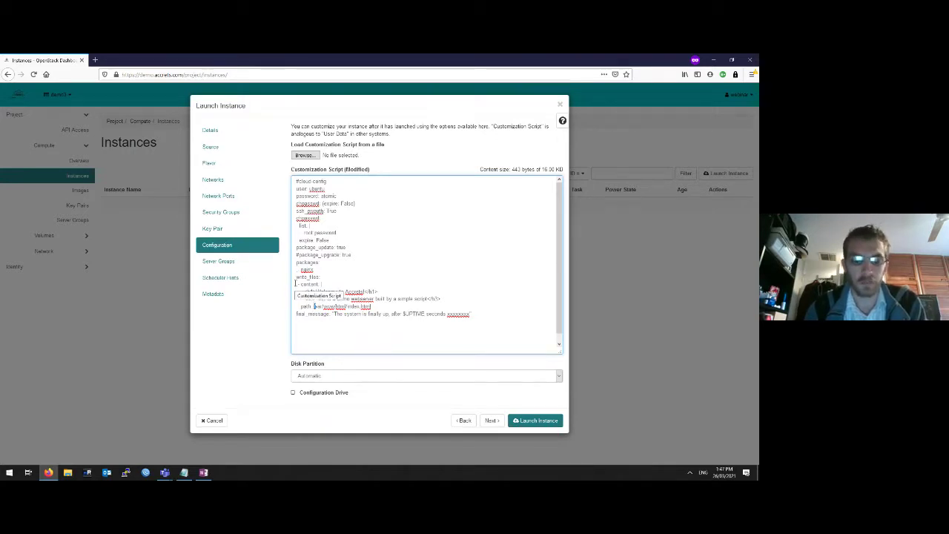
pyautogui.moveTo(295, 283); pyautogui.dragTo(387, 305)
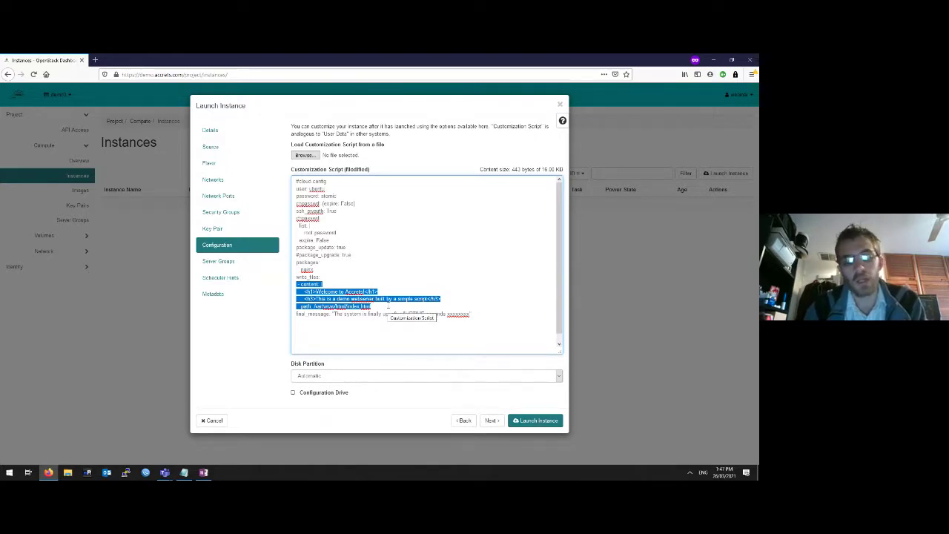
pyautogui.click(311, 313)
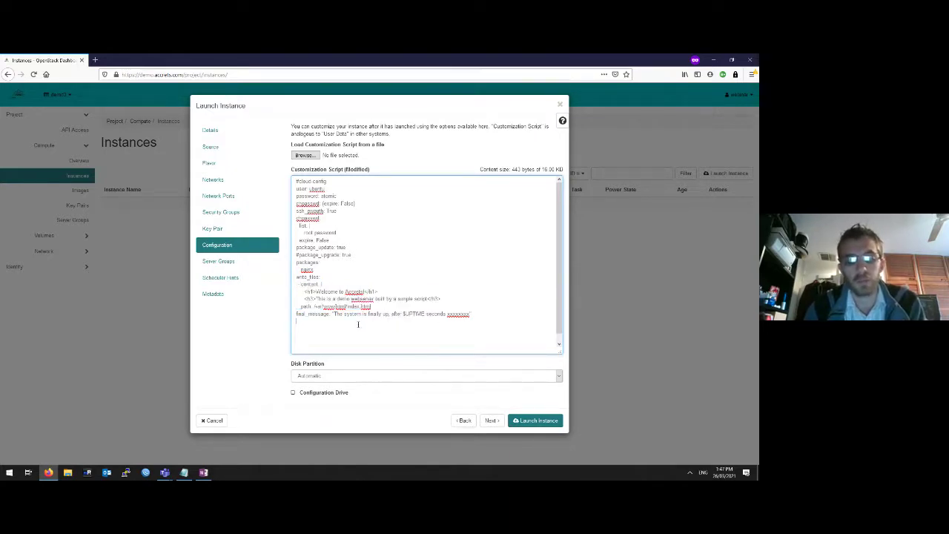
pyautogui.doubleClick(312, 314)
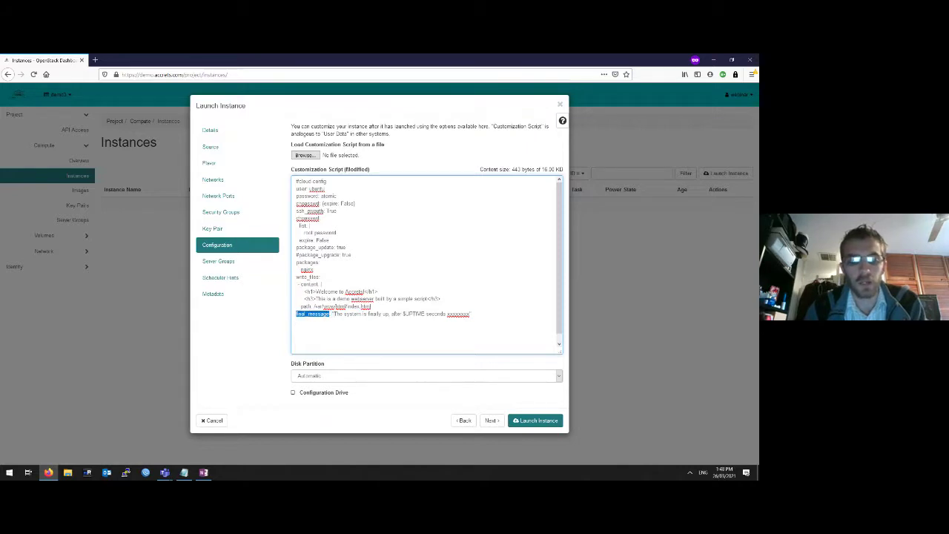
pyautogui.moveTo(333, 314); pyautogui.dragTo(453, 313)
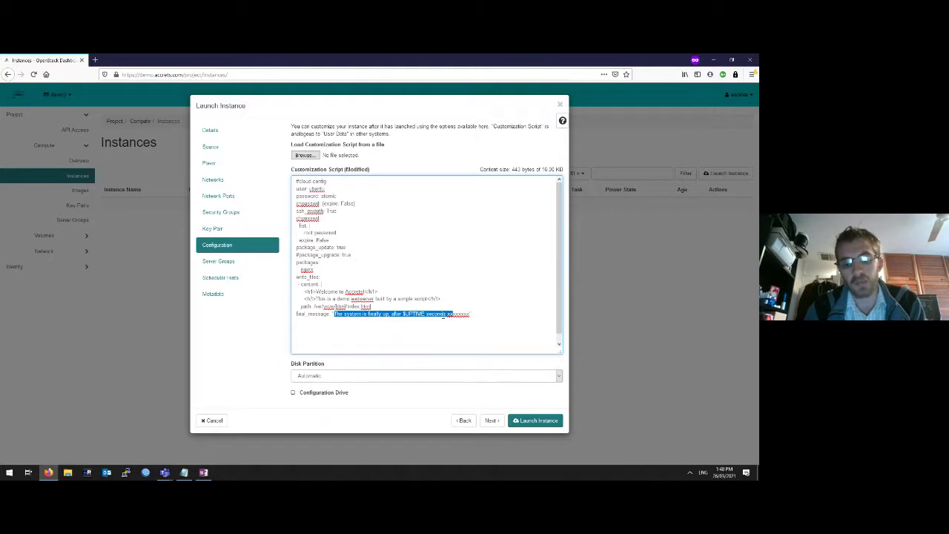
pyautogui.doubleClick(444, 314)
pyautogui.doubleClick(452, 313)
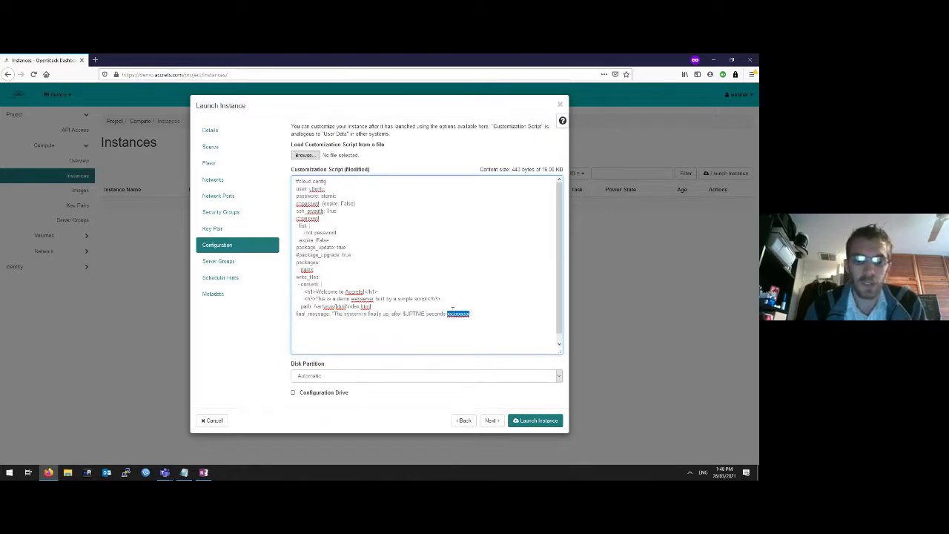
# Step: Launch the instance, confirm Webserver is Active, and open its Actions list
pyautogui.click(522, 421)
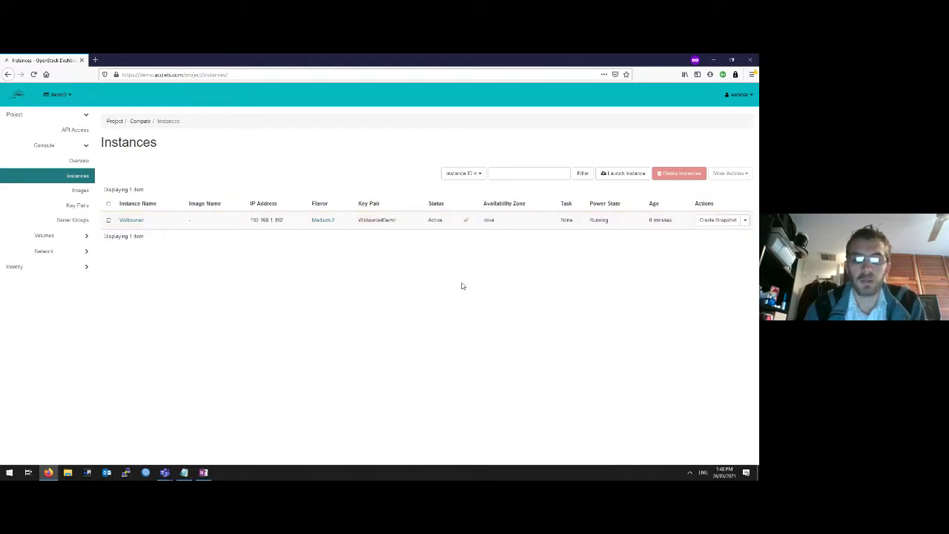
pyautogui.doubleClick(434, 220)
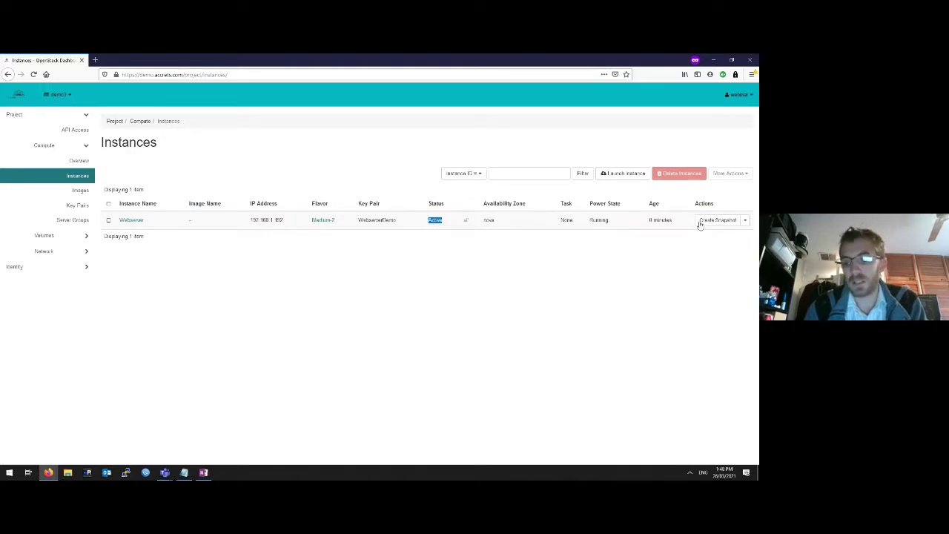
pyautogui.click(745, 221)
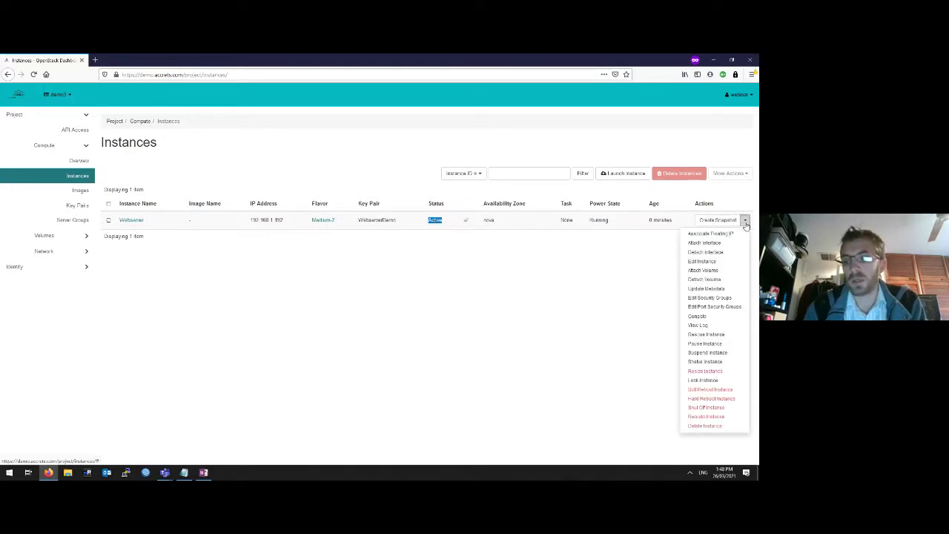
# Step: Open the Webserver instance's Console from its Actions list
pyautogui.click(697, 319)
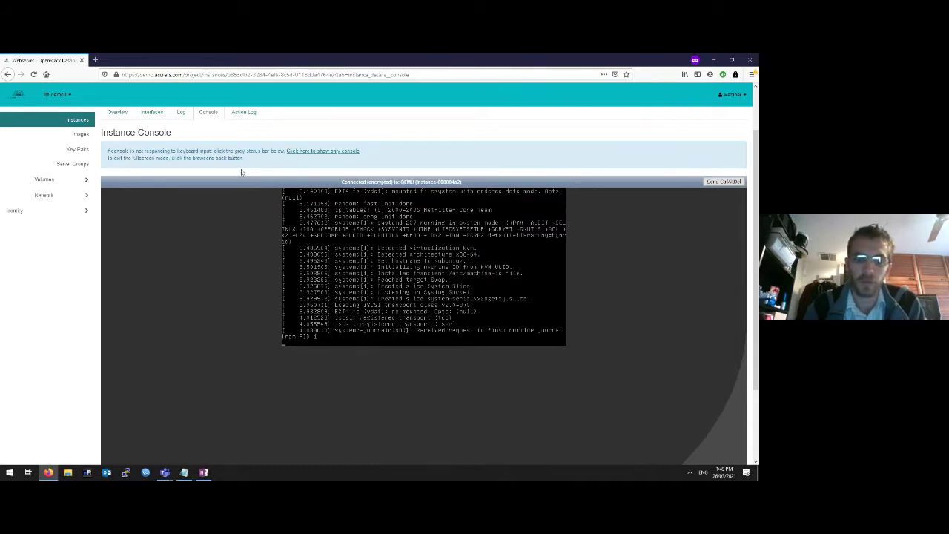
# Step: Refresh the console log and point out the cloud-init and nginx-core entries
pyautogui.click(180, 114)
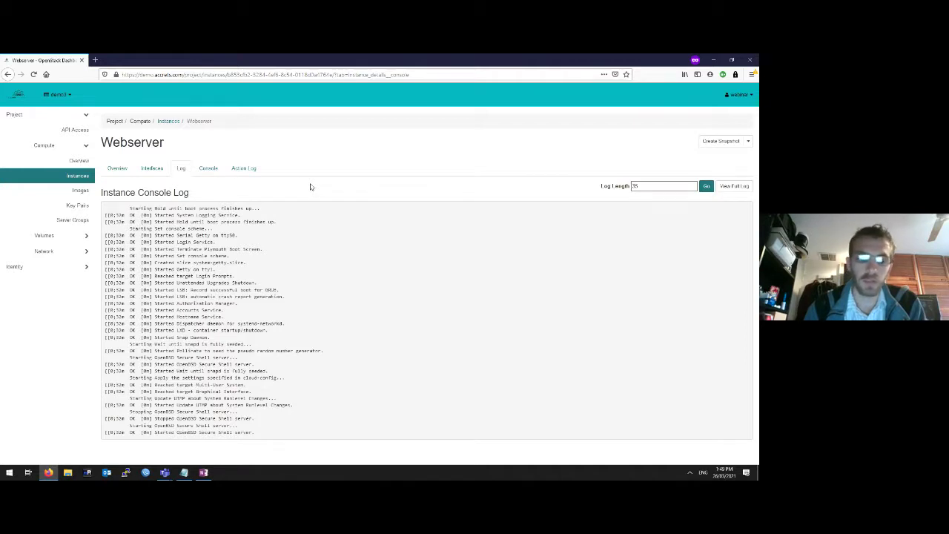
pyautogui.click(704, 186)
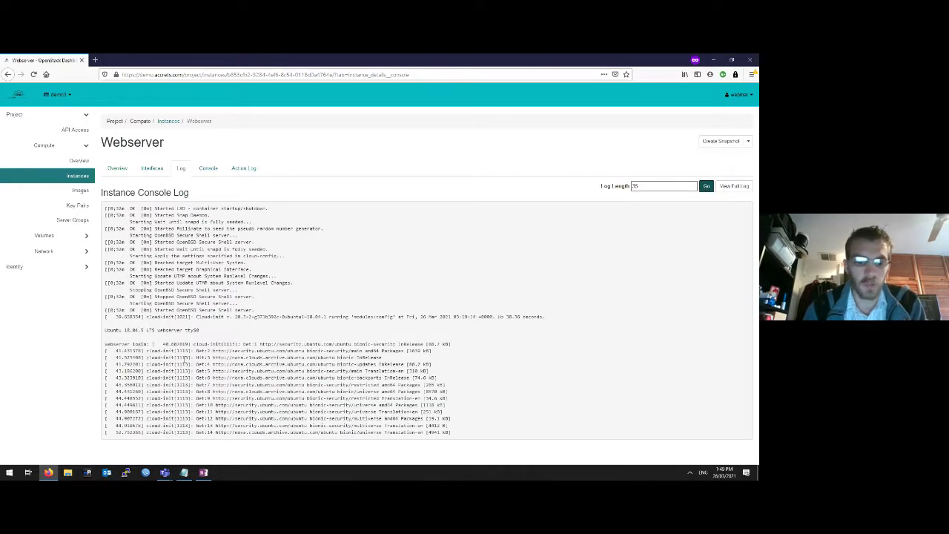
pyautogui.moveTo(146, 350); pyautogui.dragTo(412, 378)
pyautogui.click(413, 378)
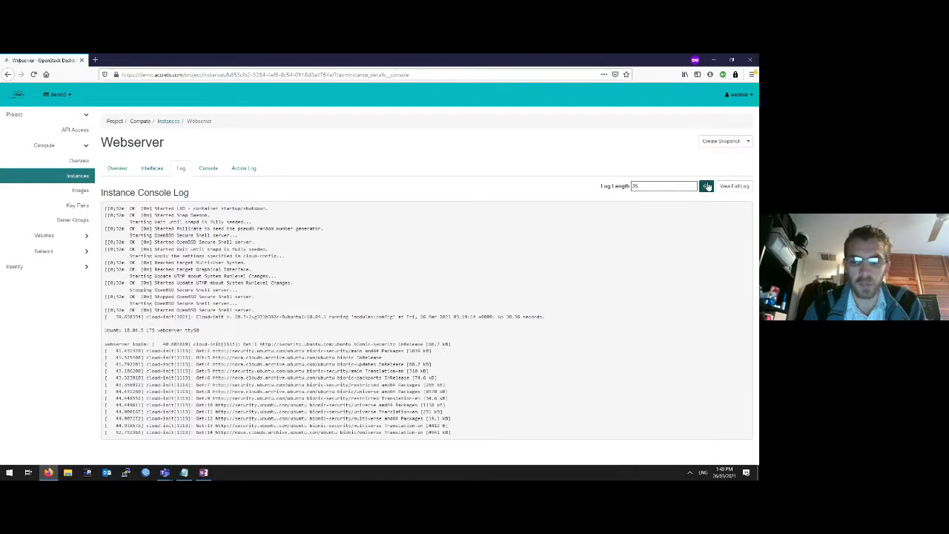
pyautogui.click(707, 186)
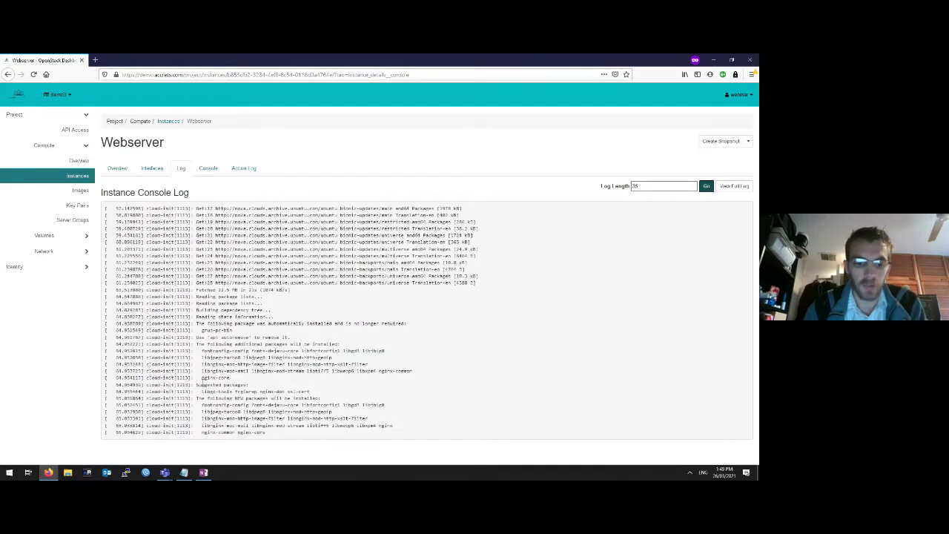
pyautogui.moveTo(200, 378); pyautogui.dragTo(245, 381)
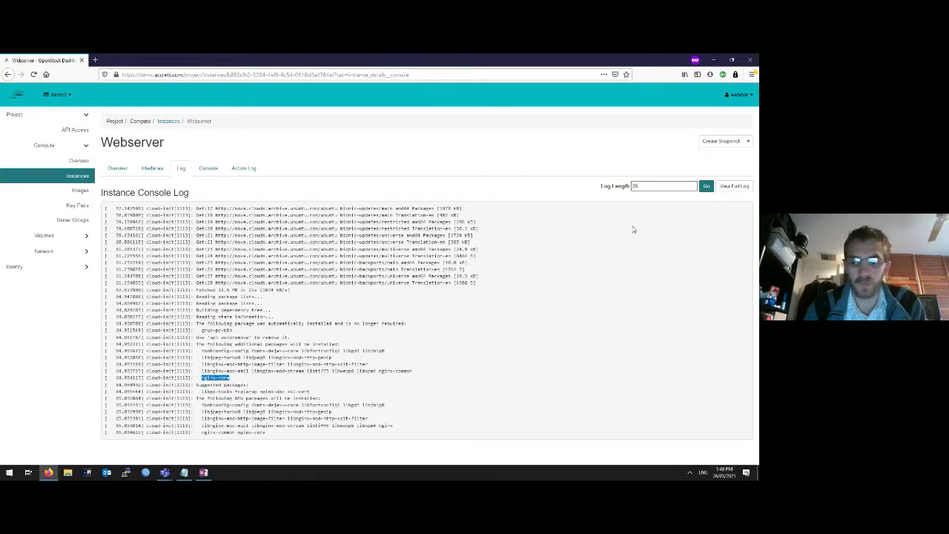
# Step: Confirm the log says the system is up after 74 seconds, then view Overview
pyautogui.click(705, 188)
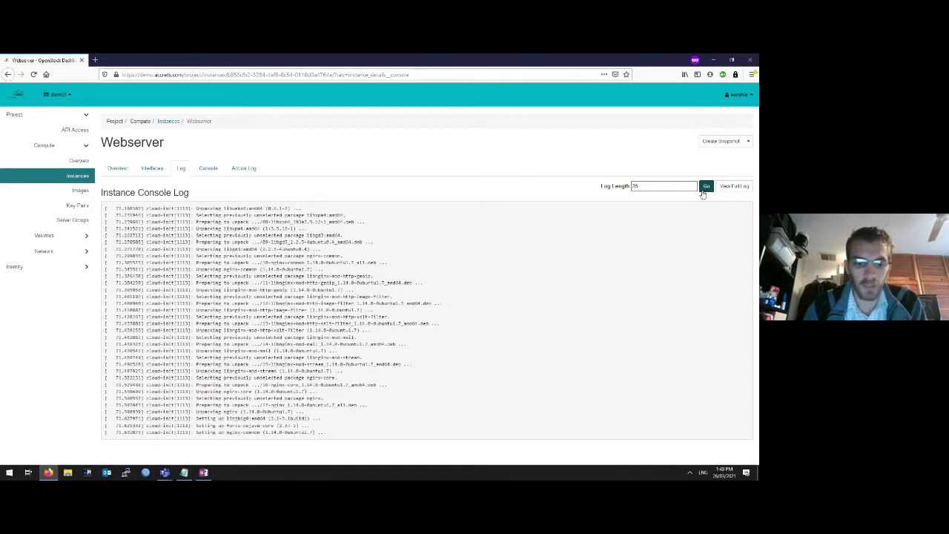
pyautogui.click(702, 192)
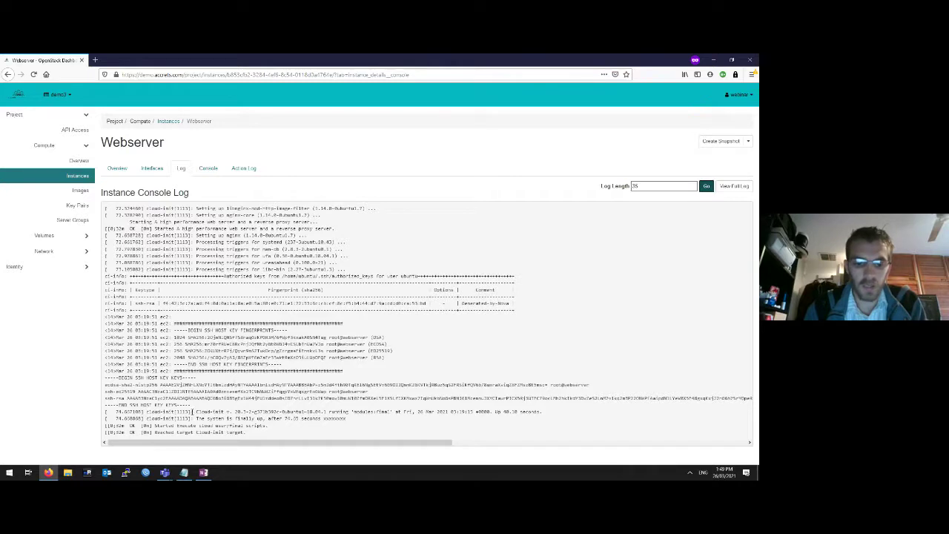
pyautogui.moveTo(197, 417); pyautogui.dragTo(352, 422)
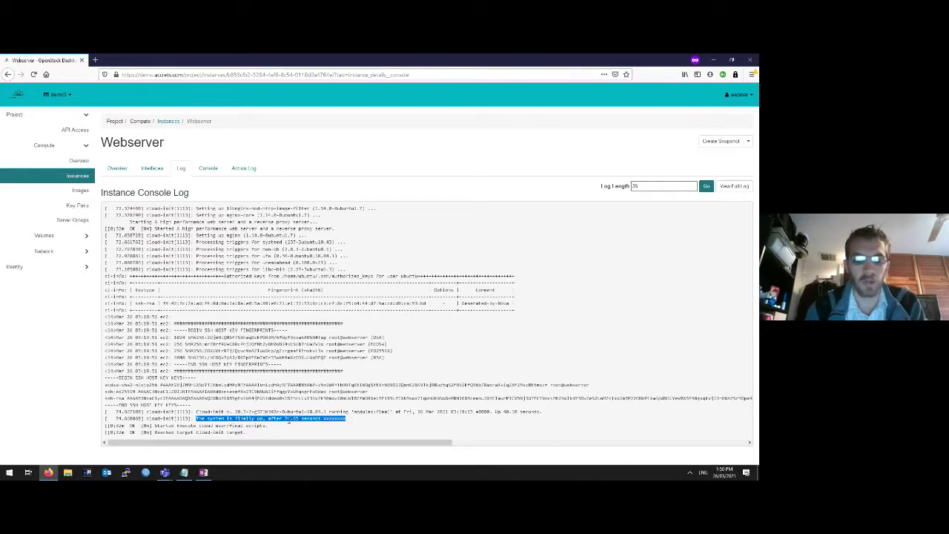
pyautogui.doubleClick(288, 418)
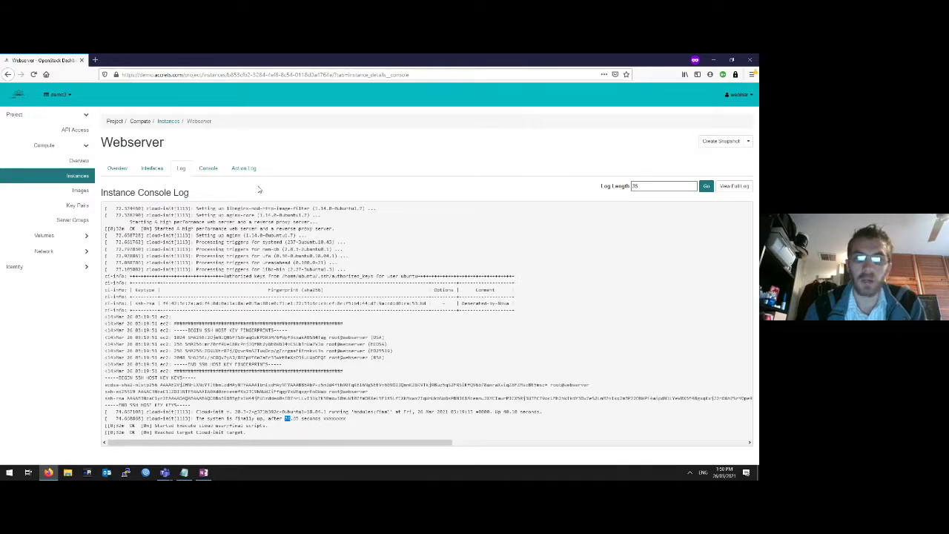
pyautogui.click(115, 167)
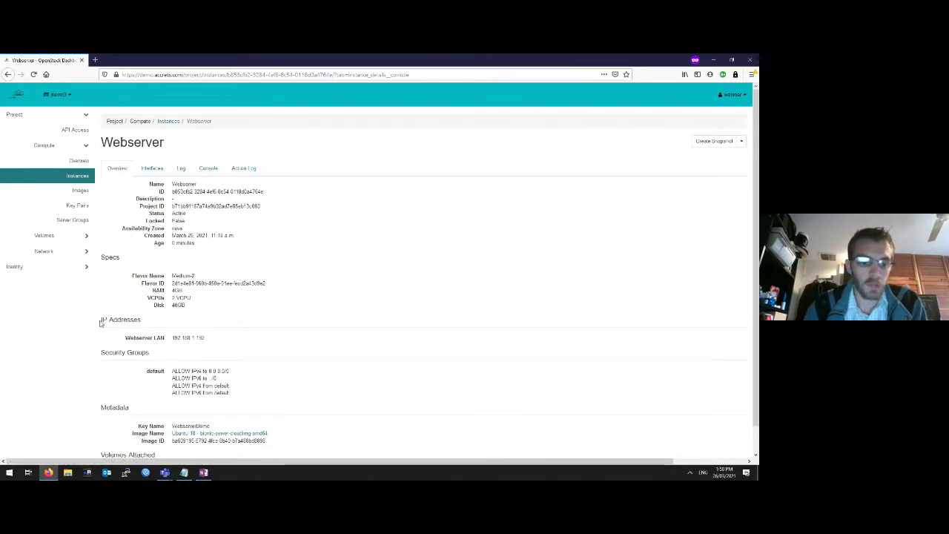
# Step: Associate floating IP 210.57.39.203 with Webserver alongside its LAN address 192.168.1.192
pyautogui.moveTo(101, 322); pyautogui.dragTo(174, 344)
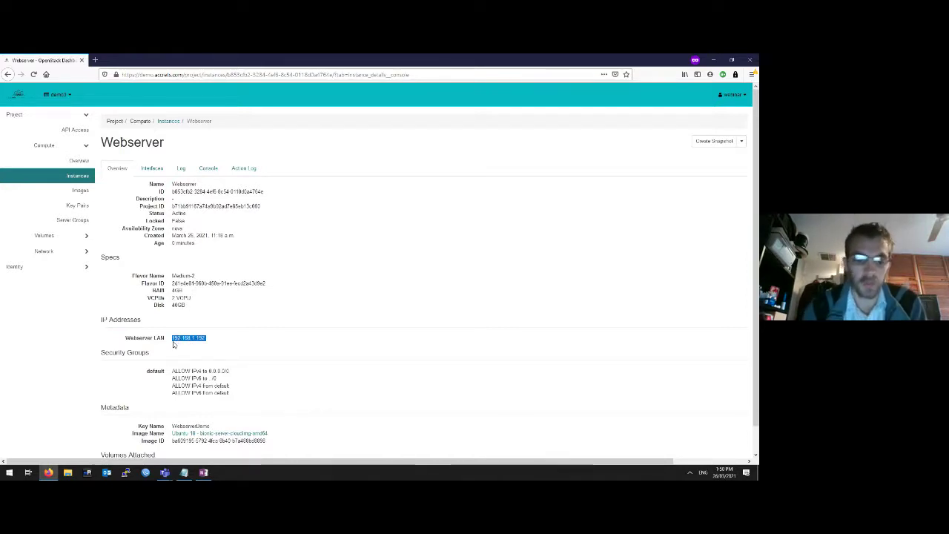
pyautogui.click(741, 141)
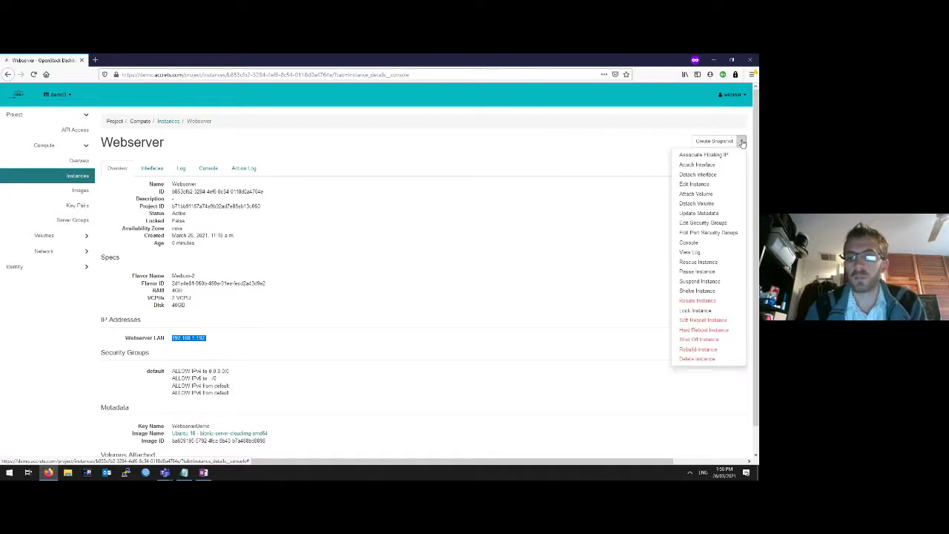
pyautogui.click(697, 155)
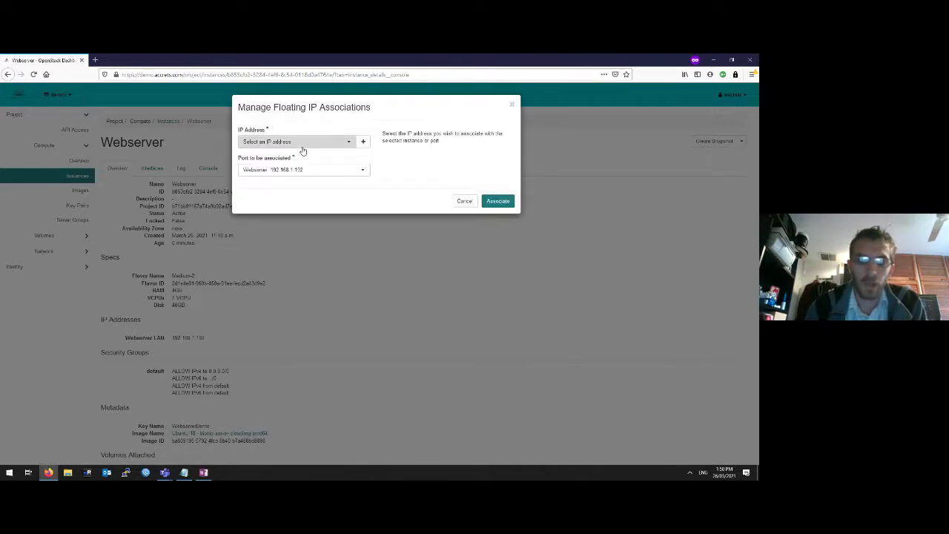
pyautogui.click(301, 147)
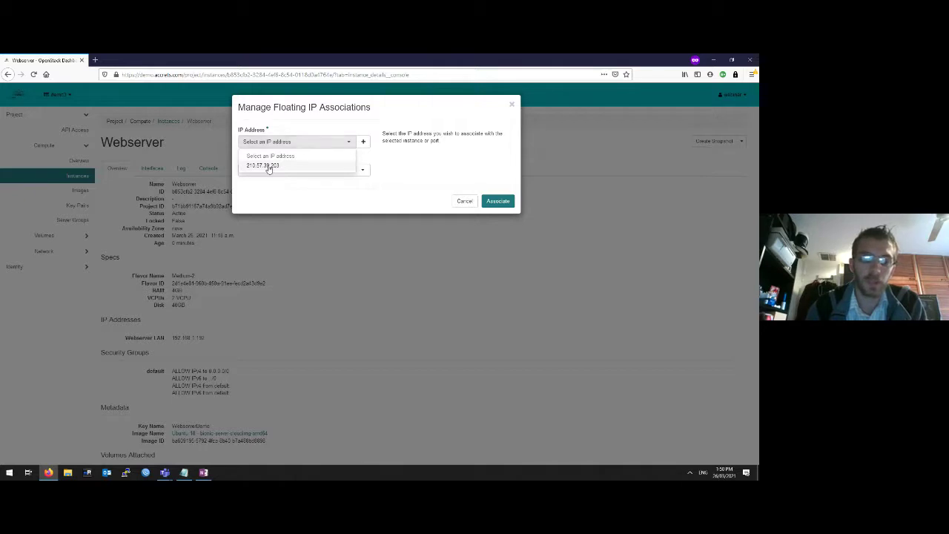
pyautogui.click(268, 166)
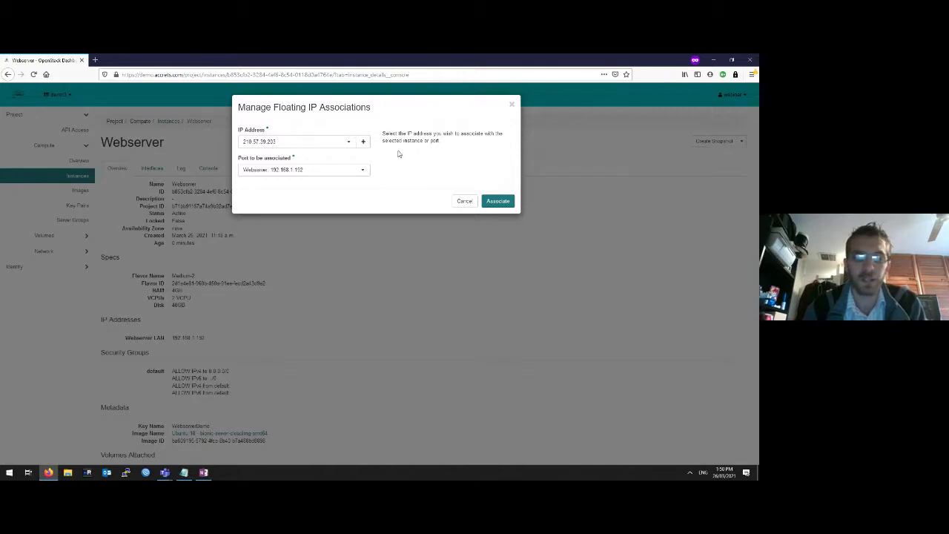
pyautogui.click(492, 202)
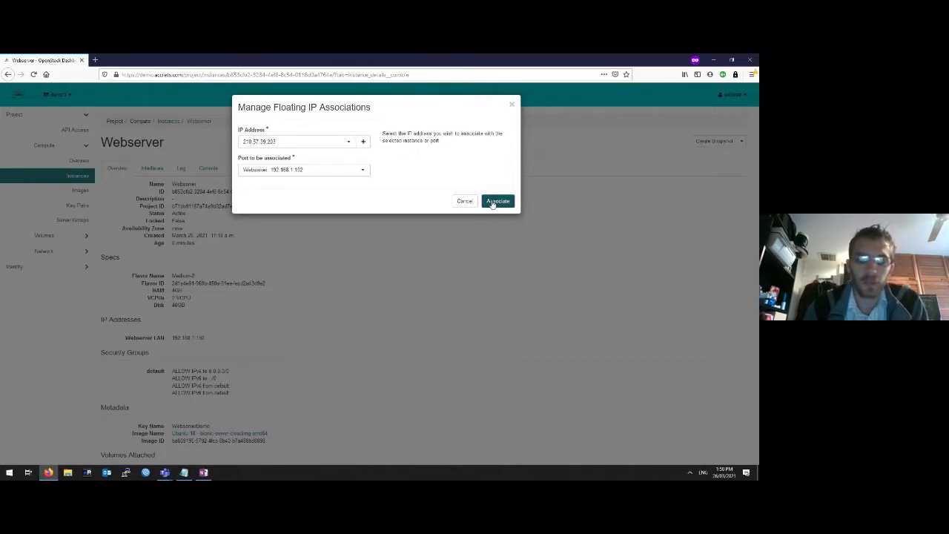
pyautogui.click(492, 202)
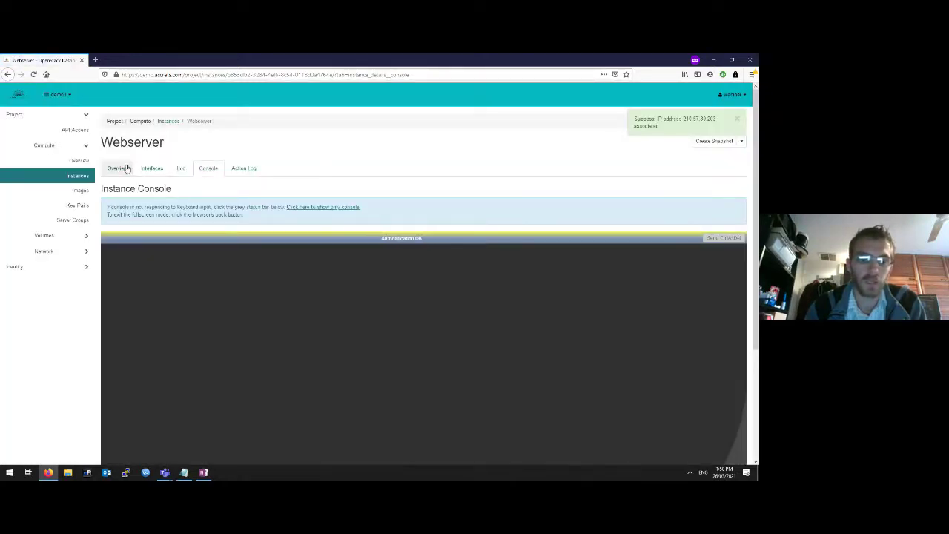
pyautogui.click(118, 169)
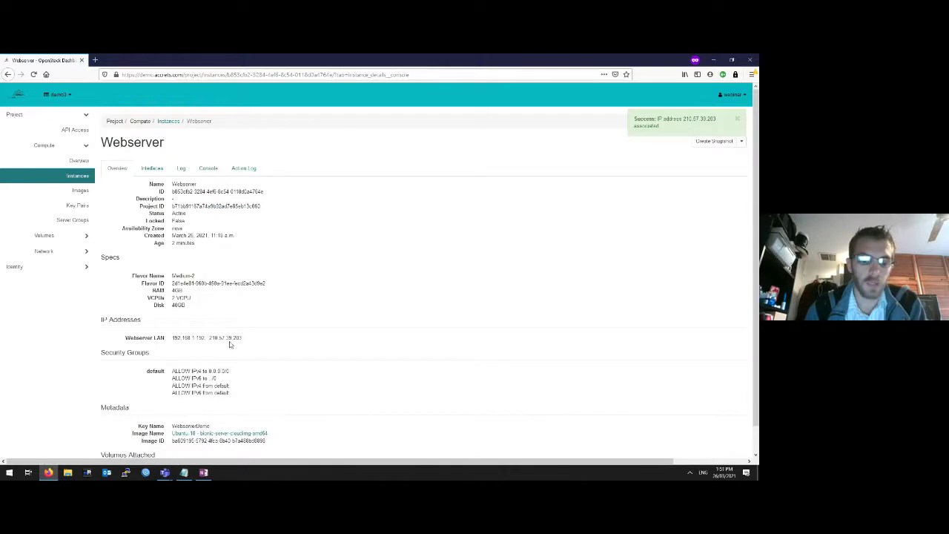
# Step: Copy floating IP 210.57.39.203 and start a continuous 'ping -t' to it in Command Prompt
pyautogui.moveTo(209, 338); pyautogui.dragTo(241, 339)
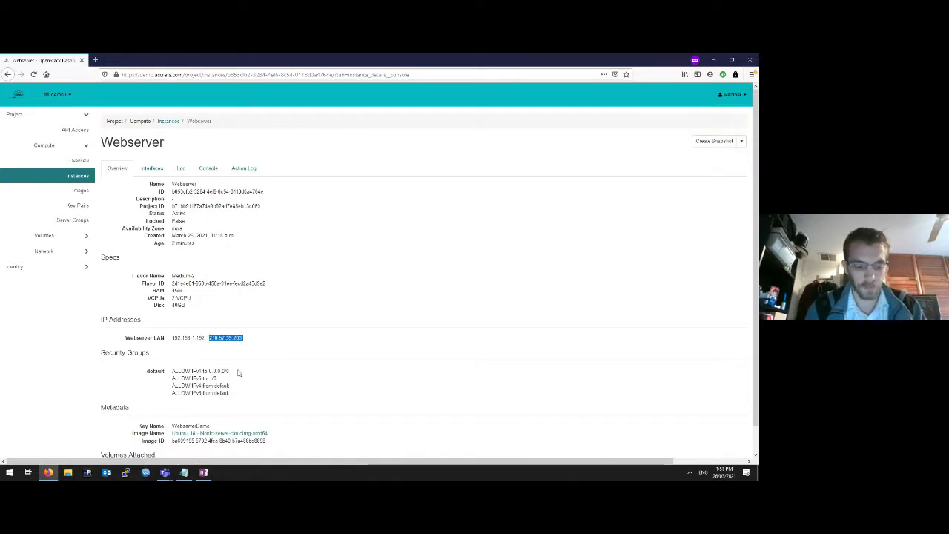
pyautogui.press('super+r')
pyautogui.write('cmd')
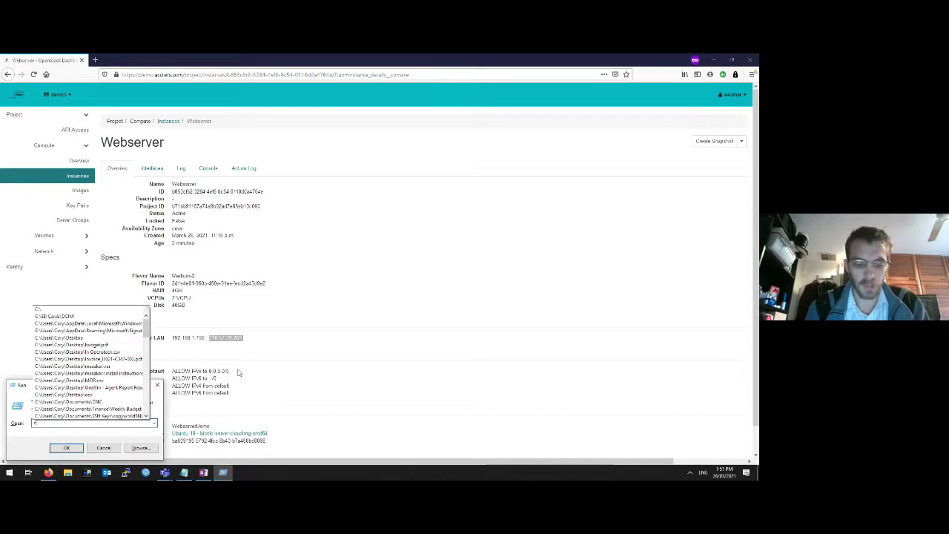
pyautogui.press('Return')
pyautogui.write('ping')
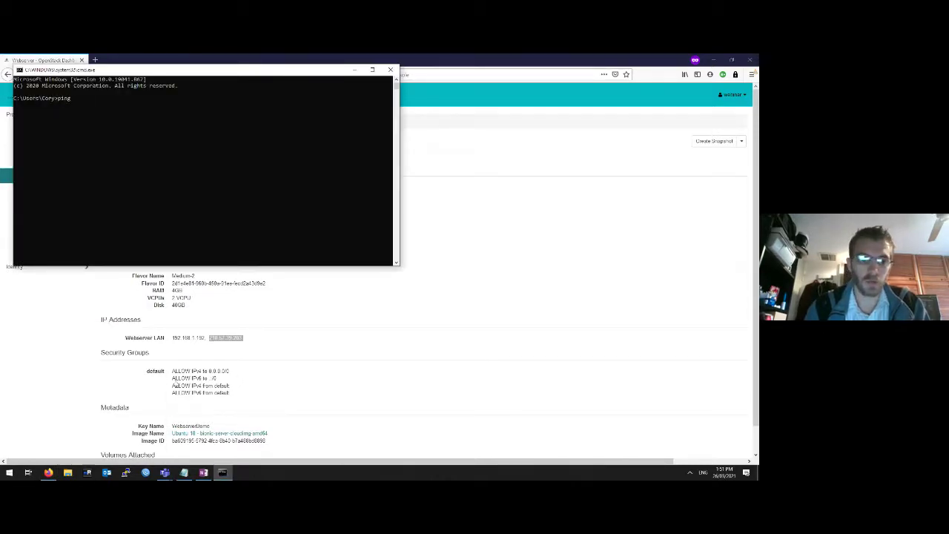
pyautogui.write('210.57.30.203')
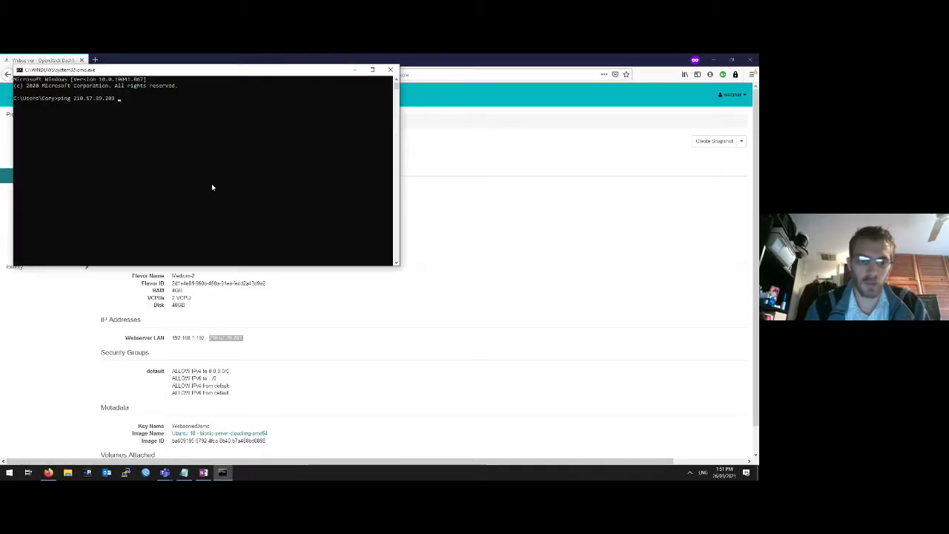
pyautogui.write('-t')
pyautogui.press('Return')
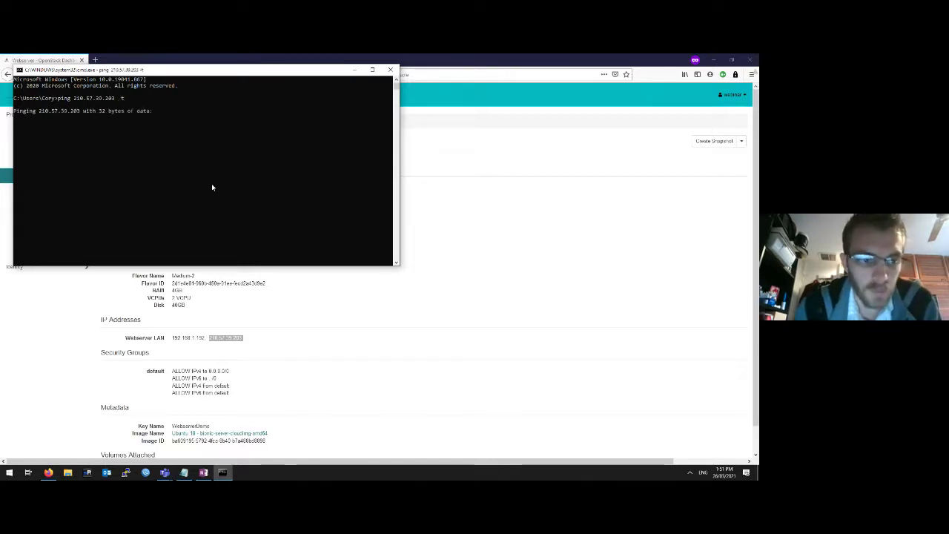
pyautogui.click(430, 155)
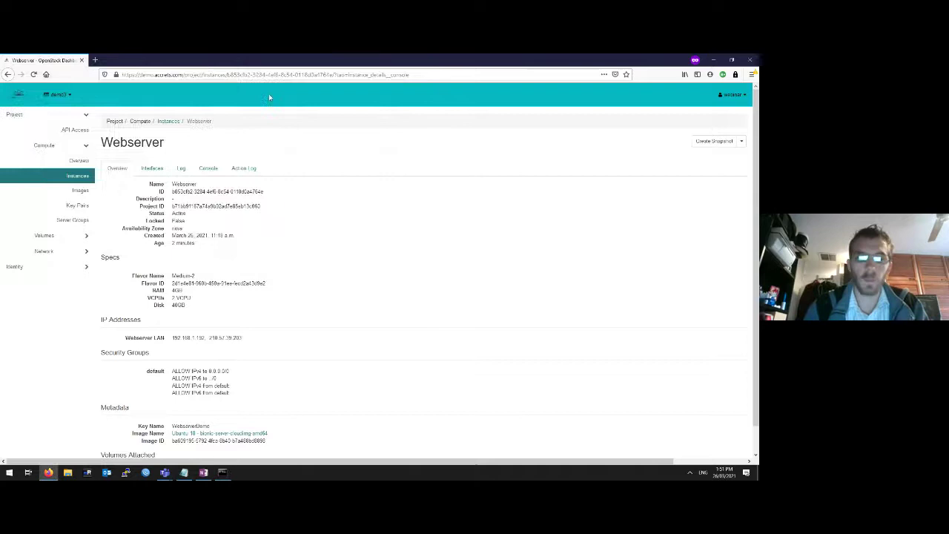
# Step: Load the floating IP 210.57.39.203 in a new private browsing tab
pyautogui.click(95, 59)
pyautogui.write('210.57.39.205')
pyautogui.press('Return')
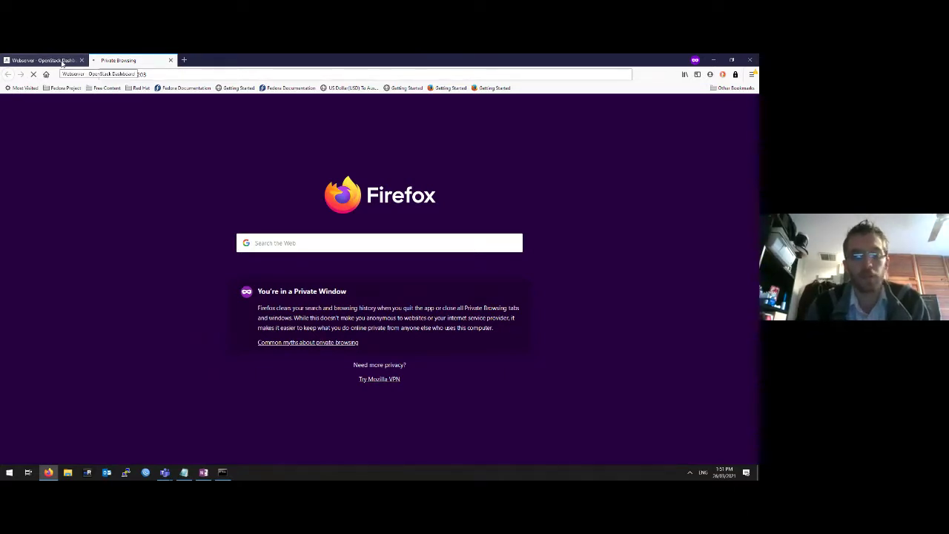
# Step: Add the Webserver ACL (ICMP and HTTP) security group to the Webserver instance and save
pyautogui.click(63, 62)
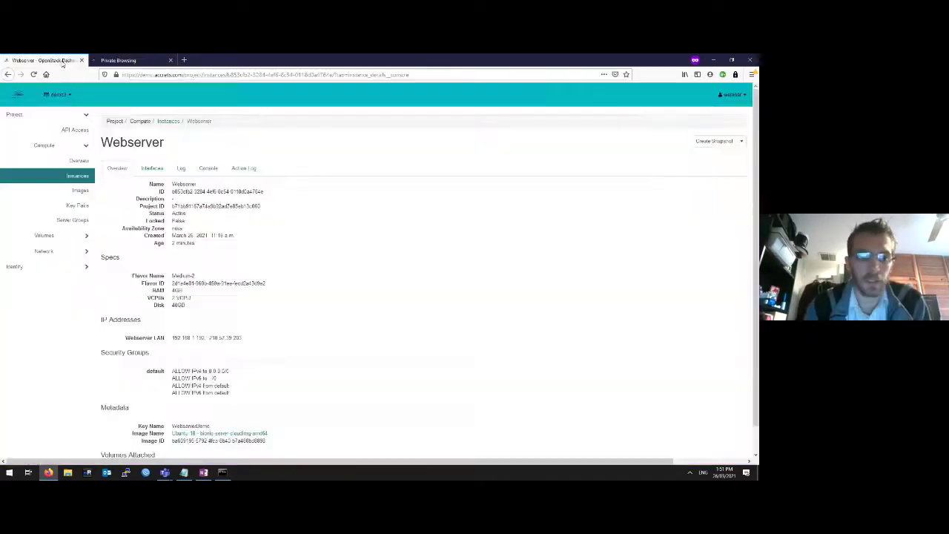
pyautogui.click(739, 141)
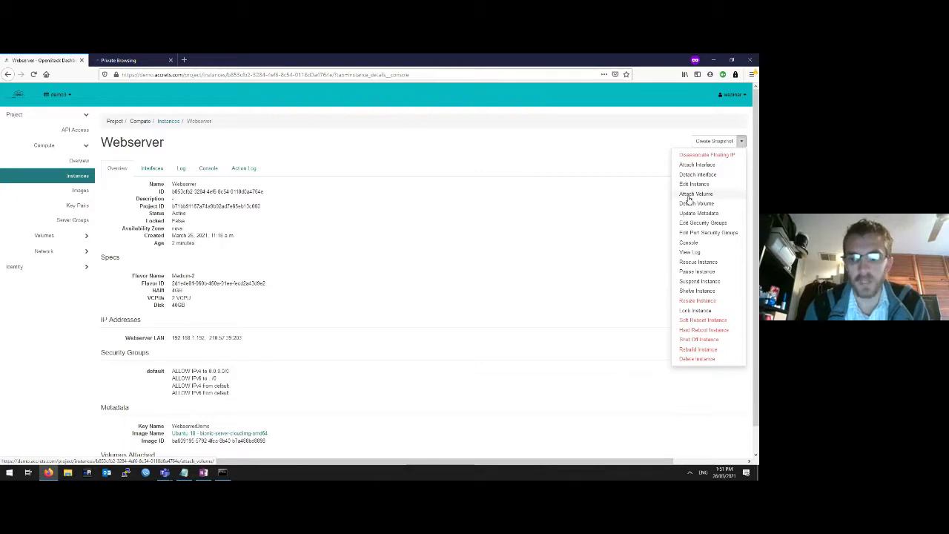
pyautogui.click(687, 223)
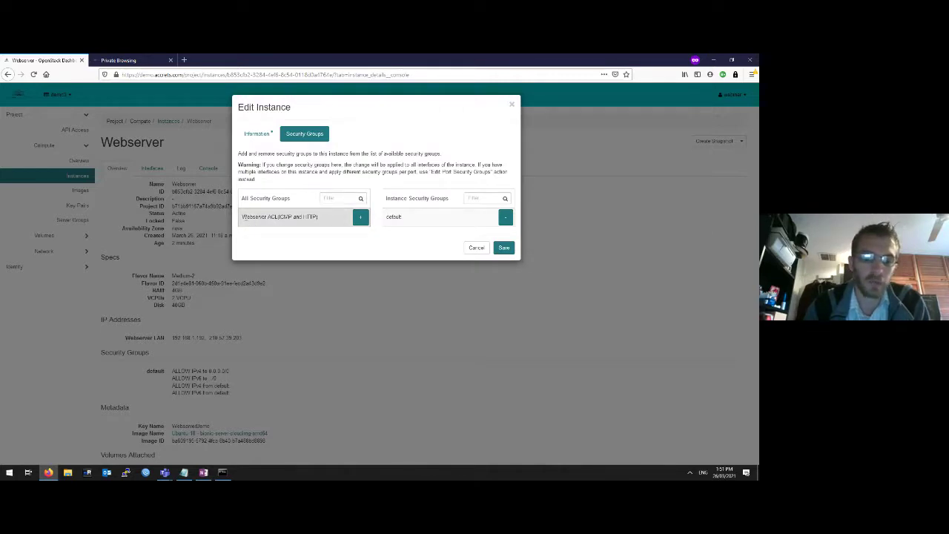
pyautogui.moveTo(245, 216); pyautogui.dragTo(317, 218)
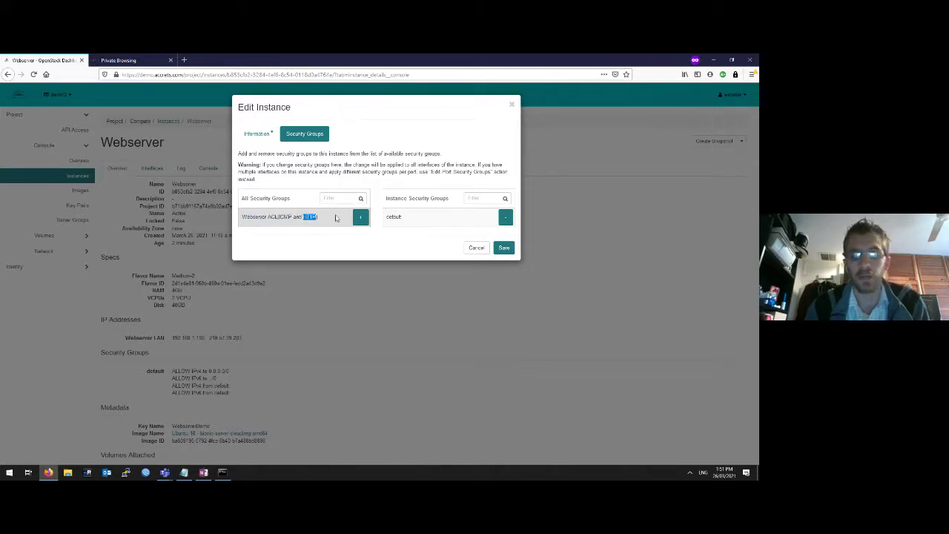
pyautogui.click(358, 219)
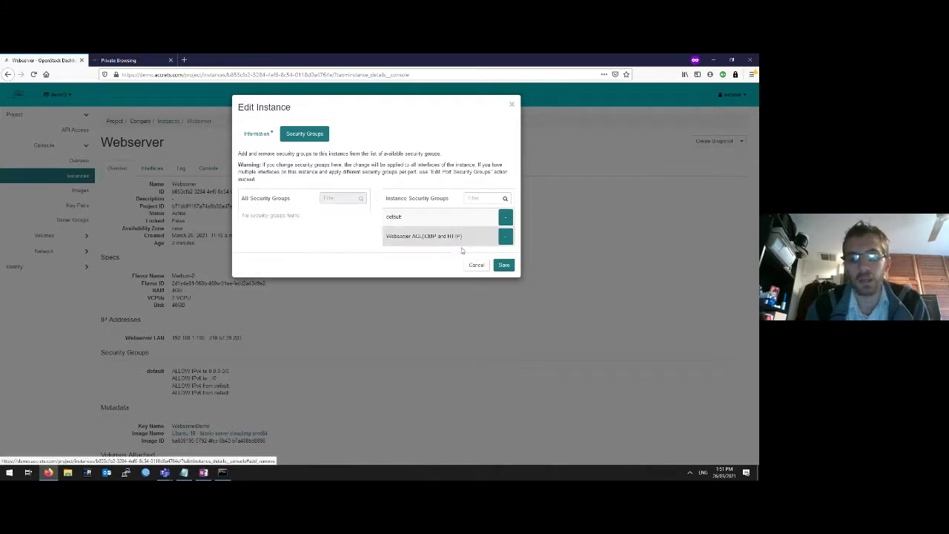
pyautogui.click(503, 265)
# Step: Move the ping window aside and view the Welcome to Accrets! page on the second tab
pyautogui.hotkey('alt', 'Tab')
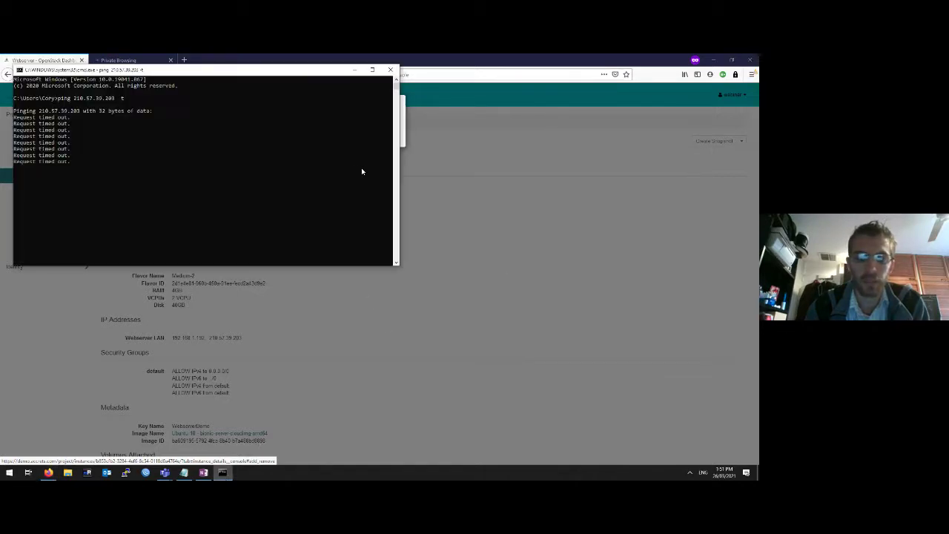
pyautogui.moveTo(257, 71); pyautogui.dragTo(309, 162)
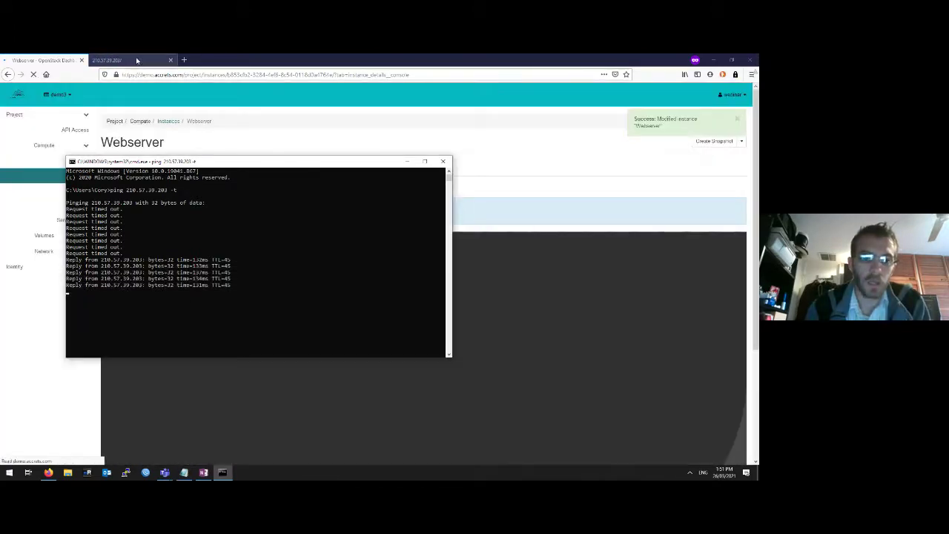
pyautogui.click(138, 60)
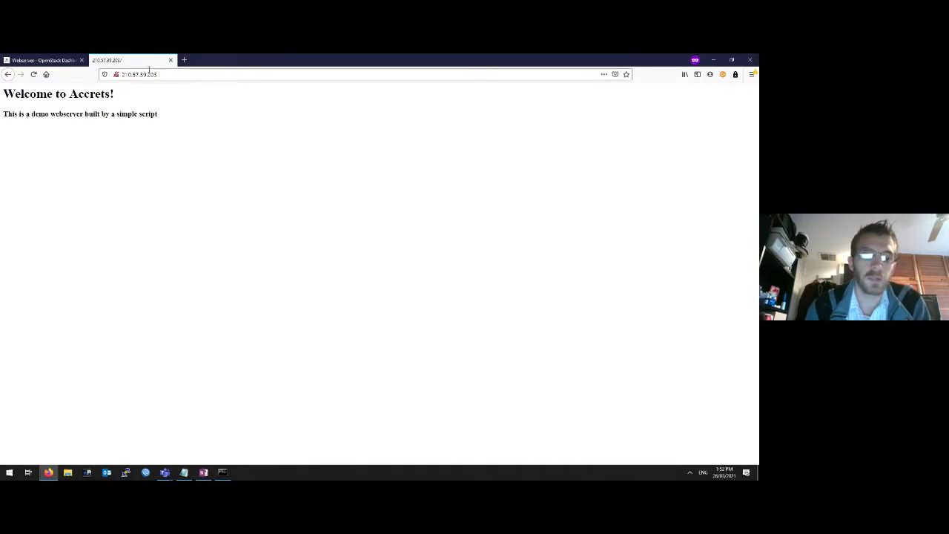
# Step: Highlight 'webserver' in the page text, then bring the Notepad cloud-config script forward
pyautogui.doubleClick(80, 112)
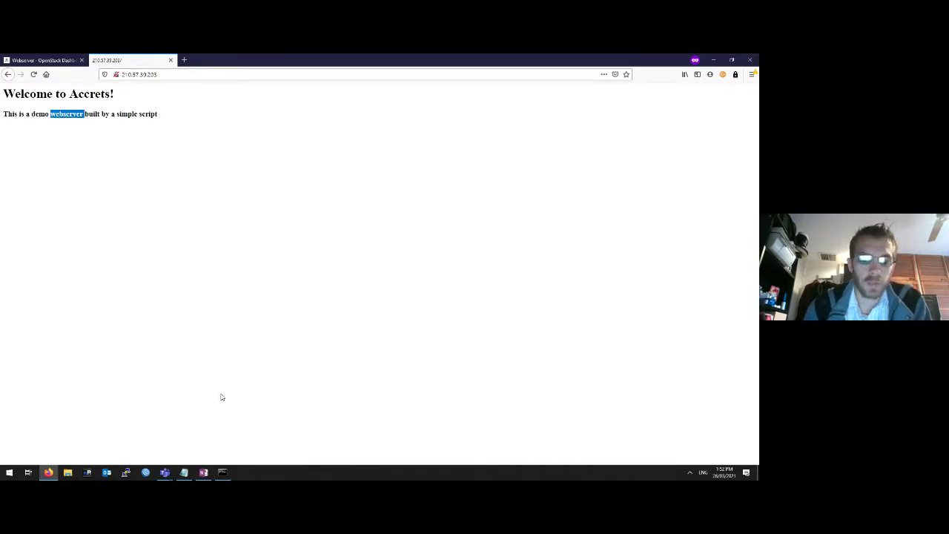
pyautogui.click(184, 471)
pyautogui.click(158, 368)
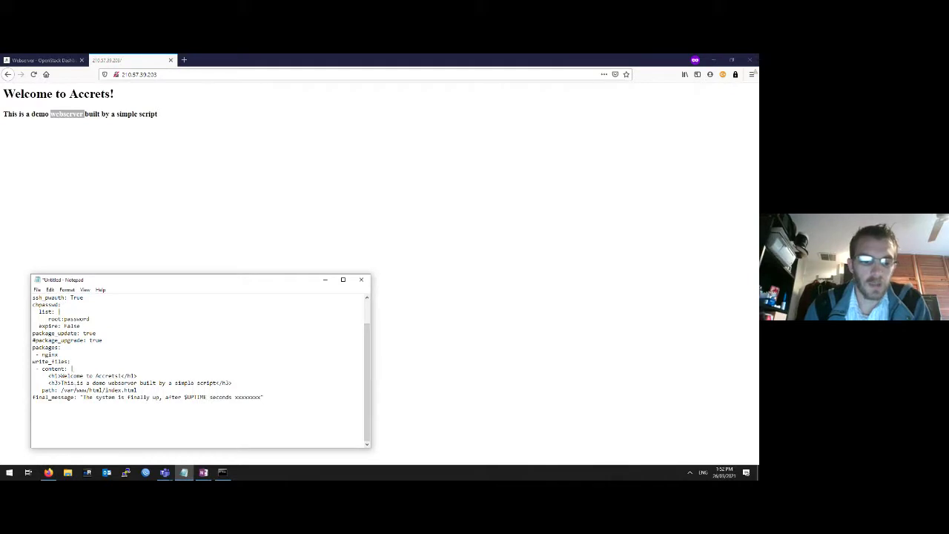
# Step: Highlight the script's <h1> and <h3> page-content lines, then return to the OpenStack Dashboard
pyautogui.moveTo(36, 373); pyautogui.dragTo(238, 382)
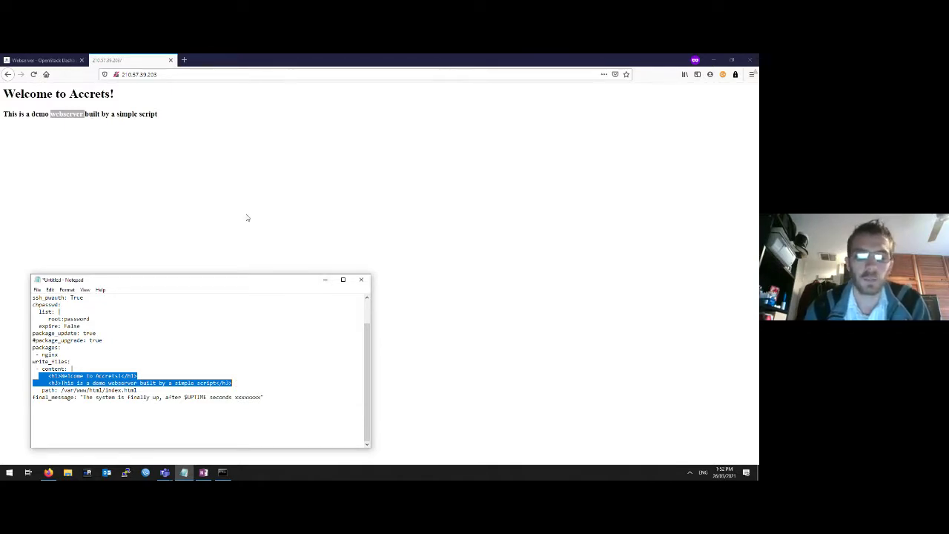
pyautogui.click(41, 60)
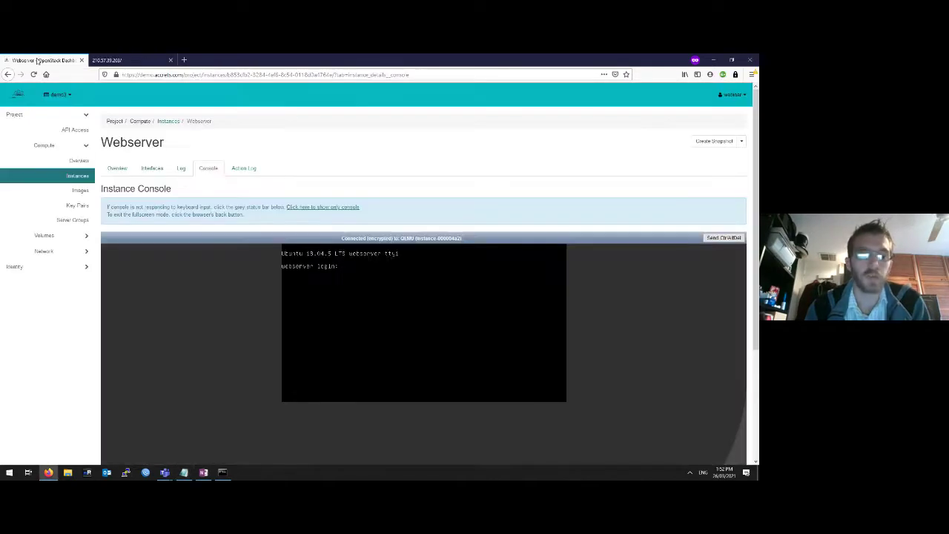
# Step: Show the Instances list with Webserver running at 192.168.1.132 and 210.57.39.203
pyautogui.click(78, 176)
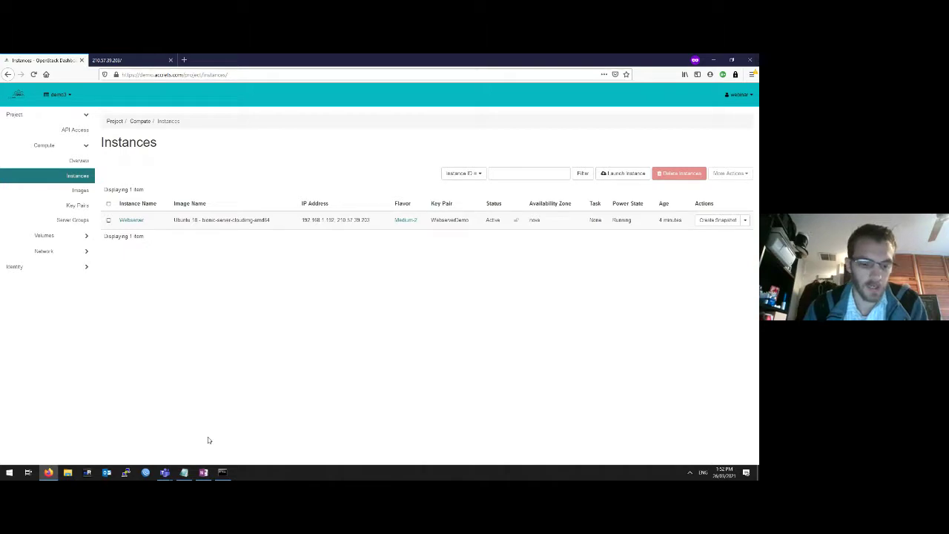
pyautogui.moveTo(165, 470)
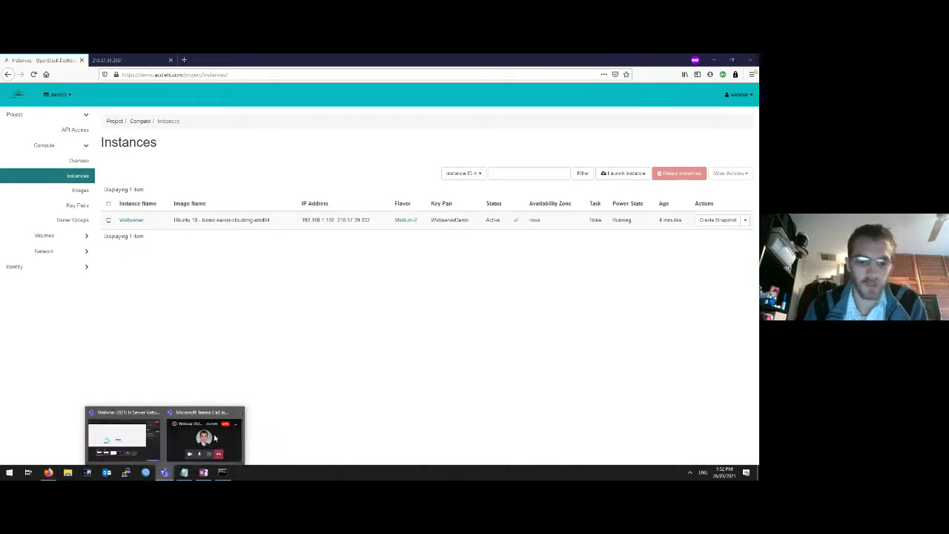
pyautogui.click(143, 435)
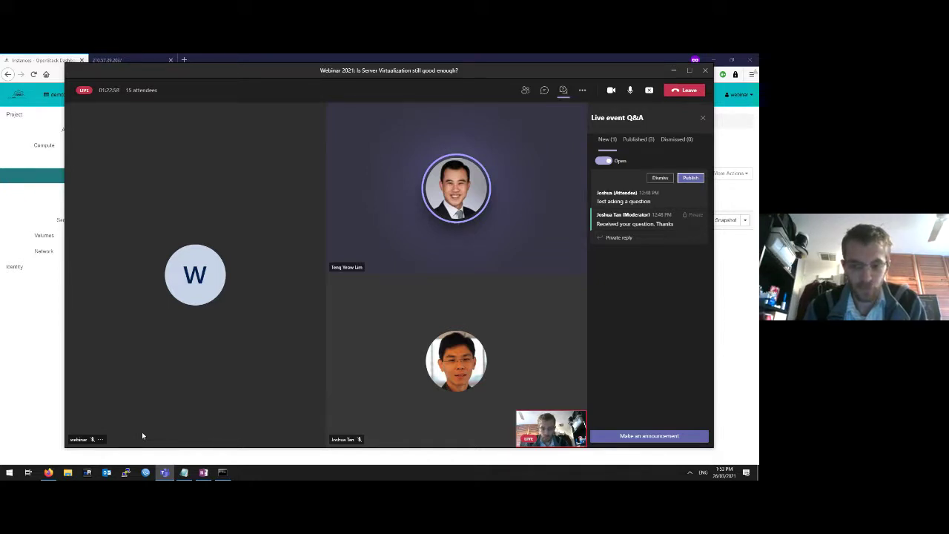
pyautogui.click(38, 358)
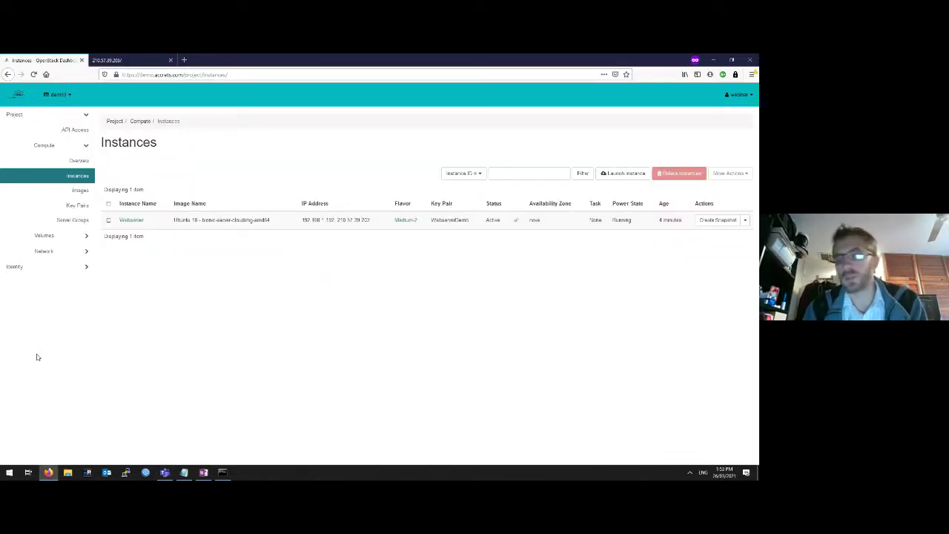
# Step: Set the dashboard language to 简体中文 (zh-cn) in user settings and save it
pyautogui.click(31, 273)
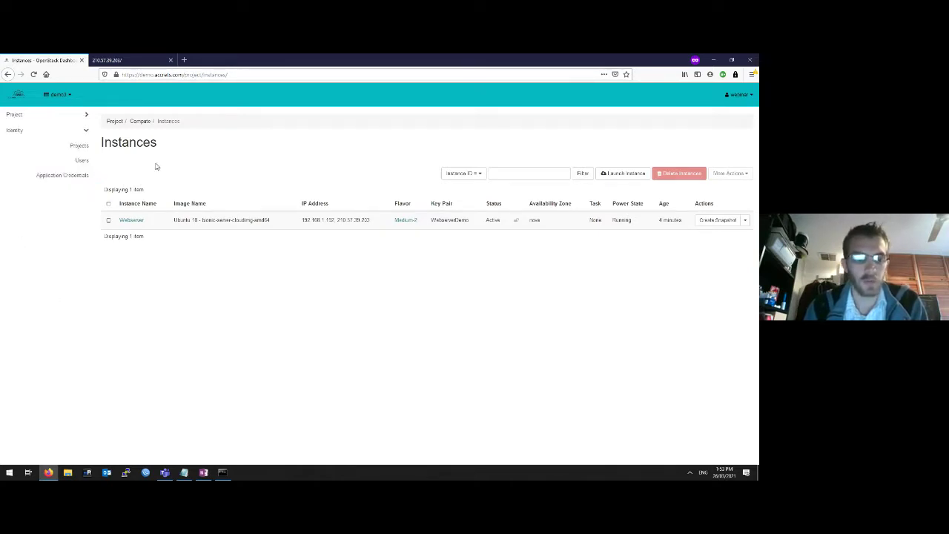
pyautogui.click(62, 116)
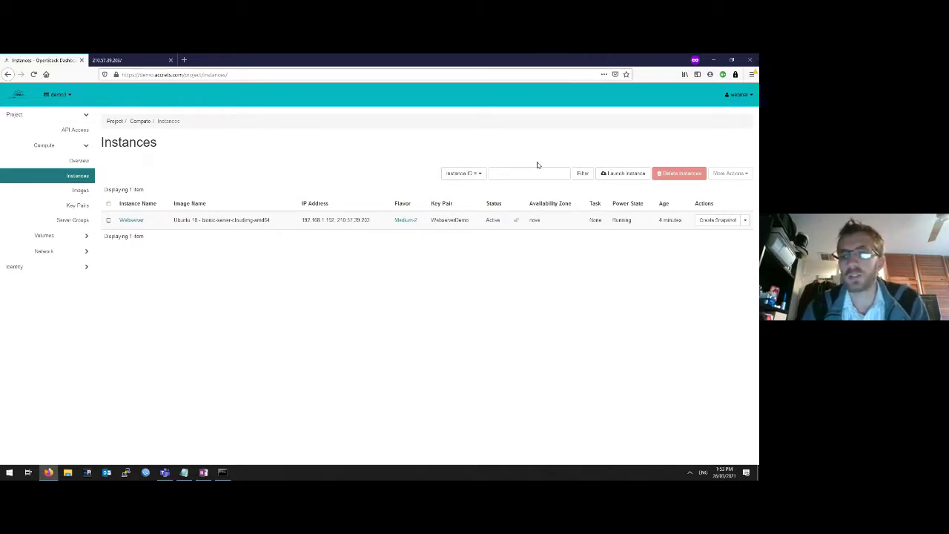
pyautogui.click(739, 94)
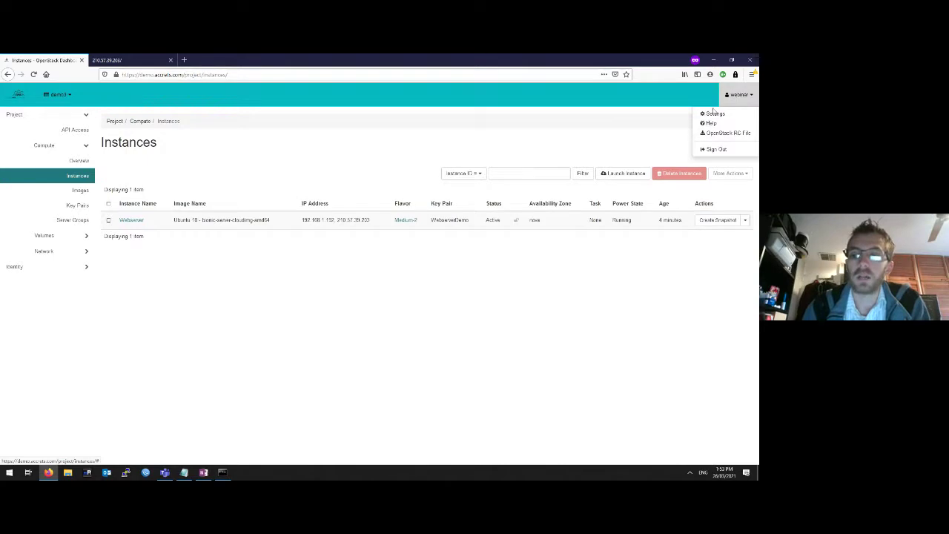
pyautogui.click(713, 114)
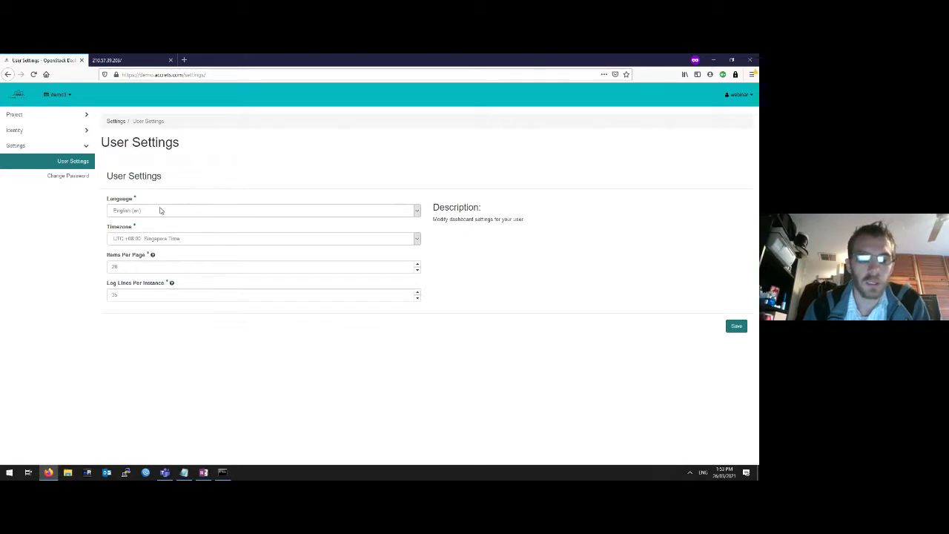
pyautogui.click(160, 211)
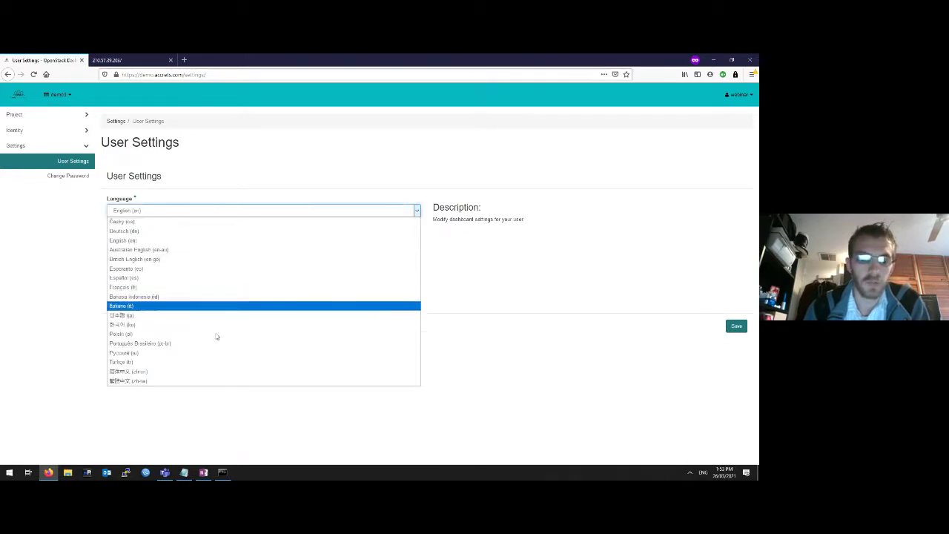
pyautogui.click(162, 374)
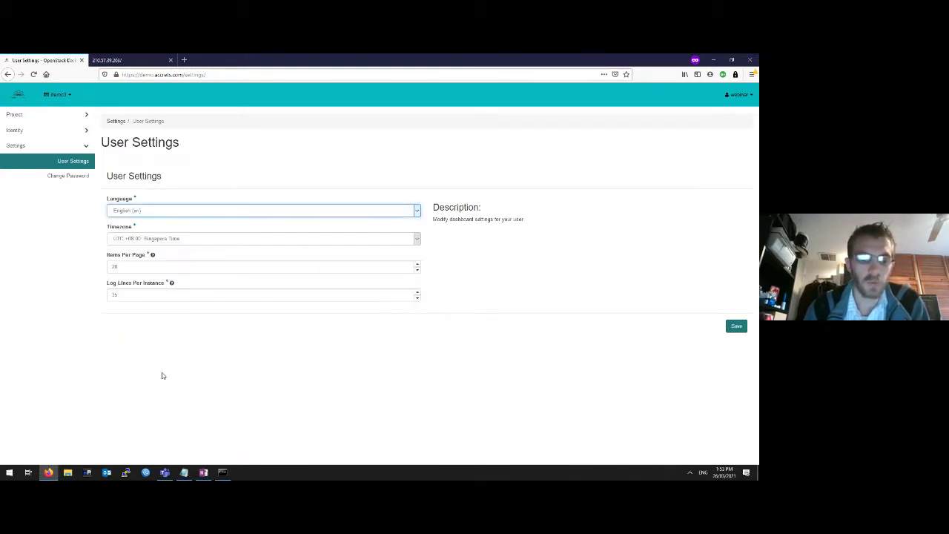
pyautogui.click(739, 327)
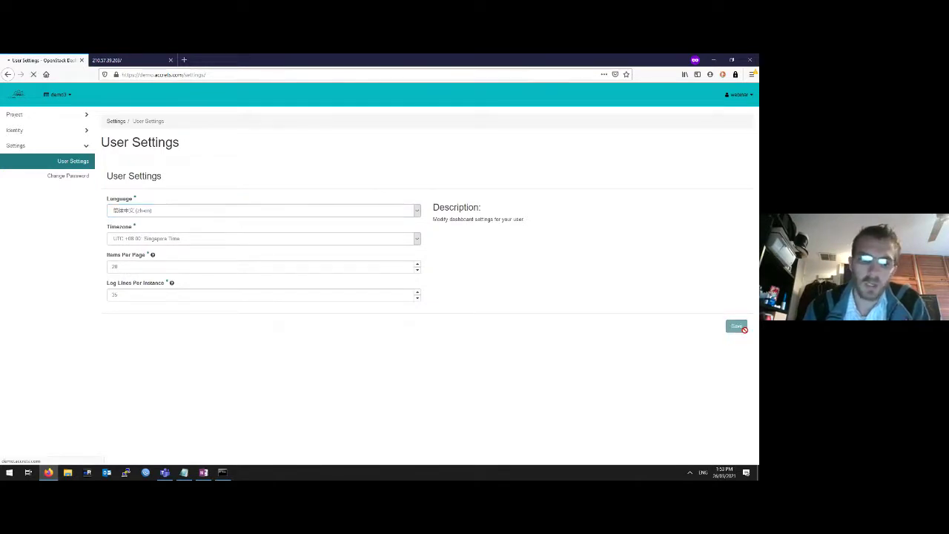
# Step: Open the 实例 (Instances) list under 项目 > 计算
pyautogui.click(67, 118)
pyautogui.click(63, 145)
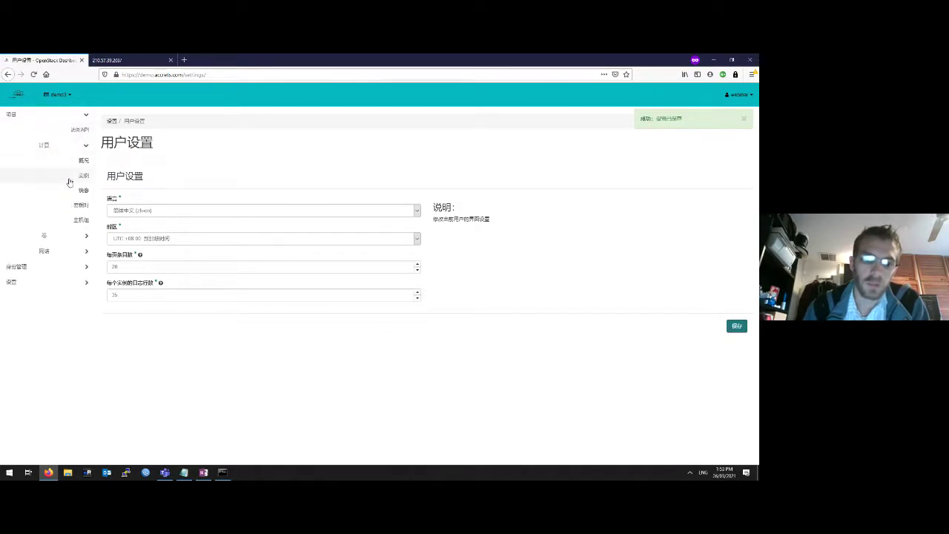
pyautogui.click(69, 183)
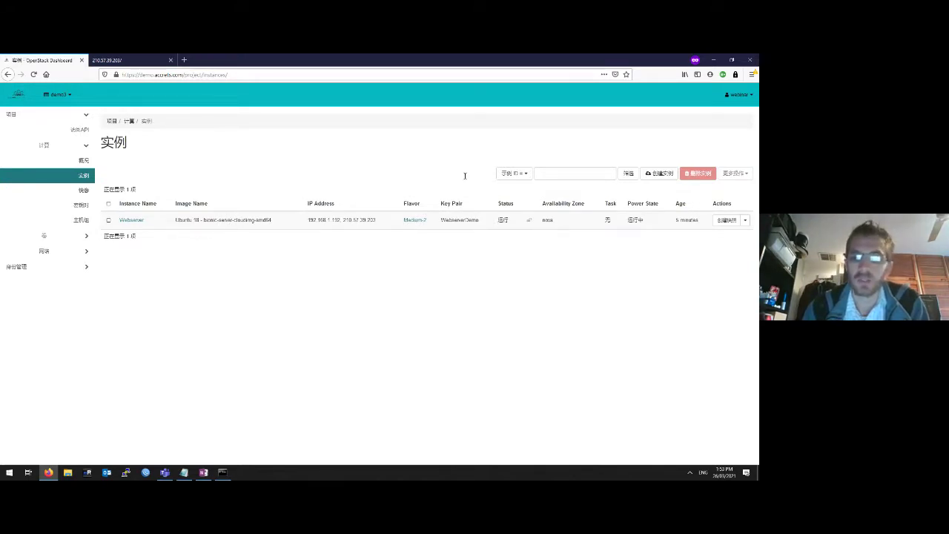
# Step: Save the dashboard language back to English (en), then bring the Teams webinar window forward
pyautogui.click(741, 95)
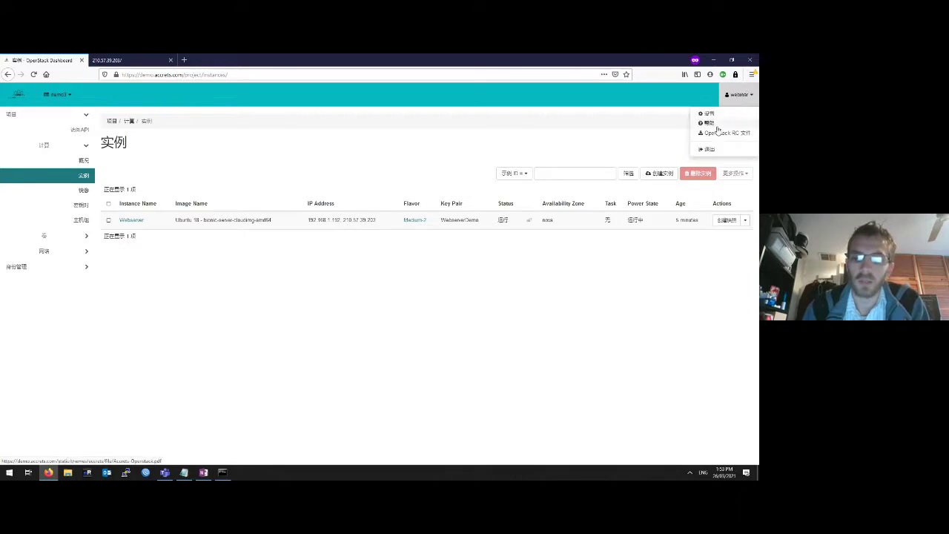
pyautogui.click(708, 113)
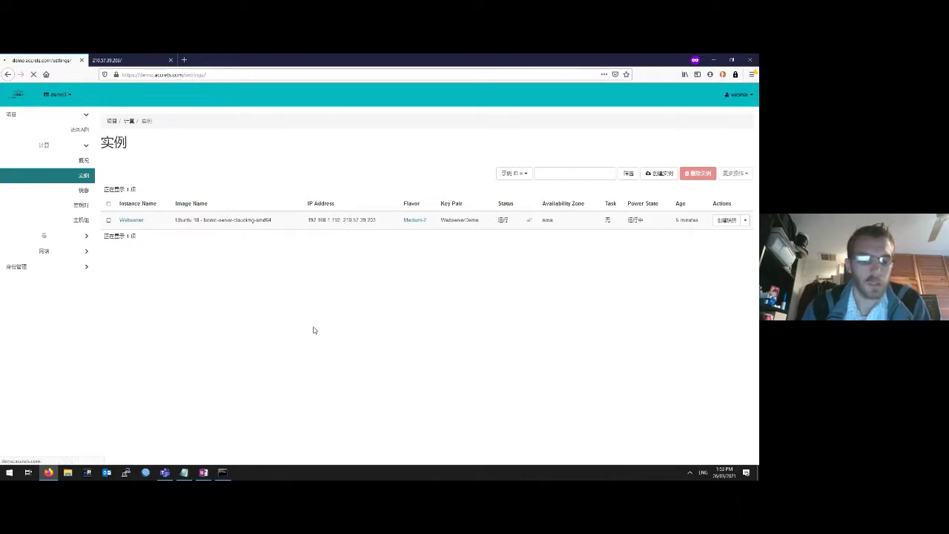
pyautogui.click(140, 211)
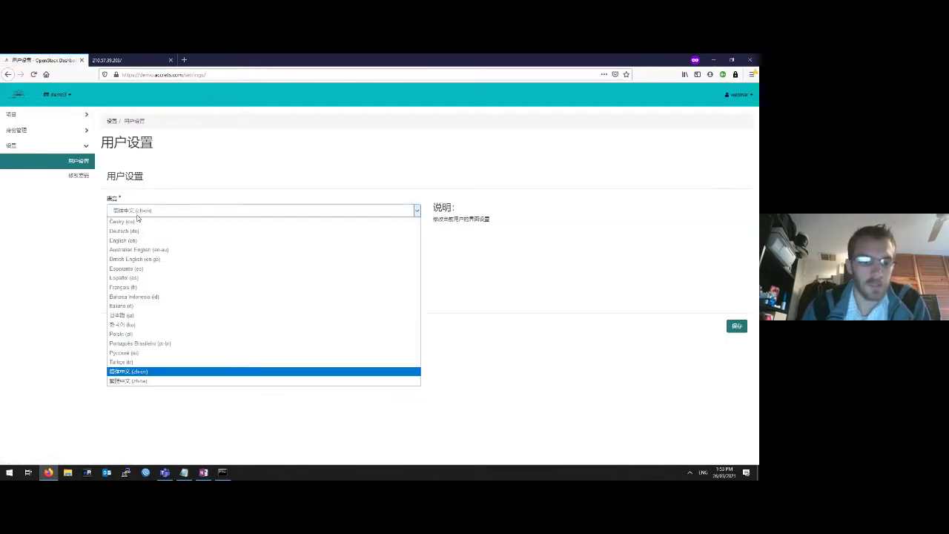
pyautogui.click(168, 240)
pyautogui.click(735, 326)
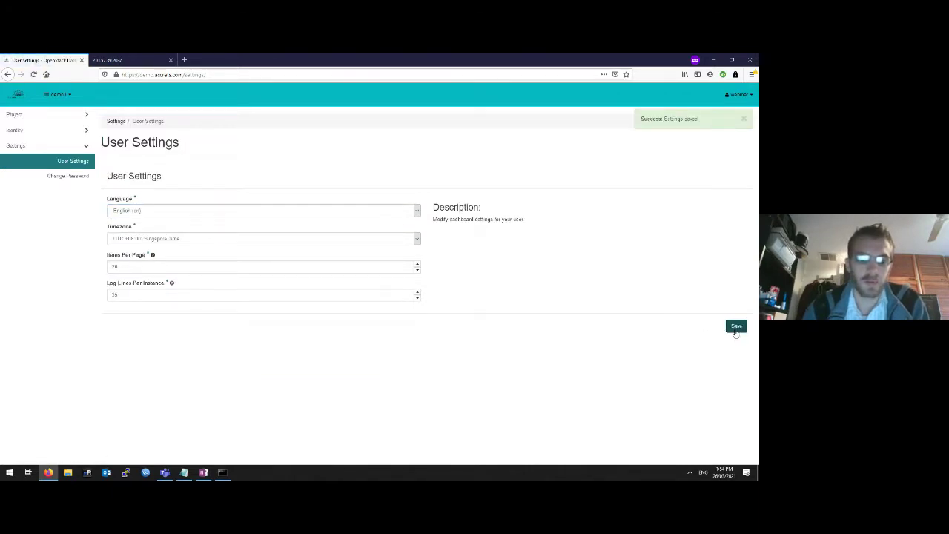
pyautogui.click(166, 474)
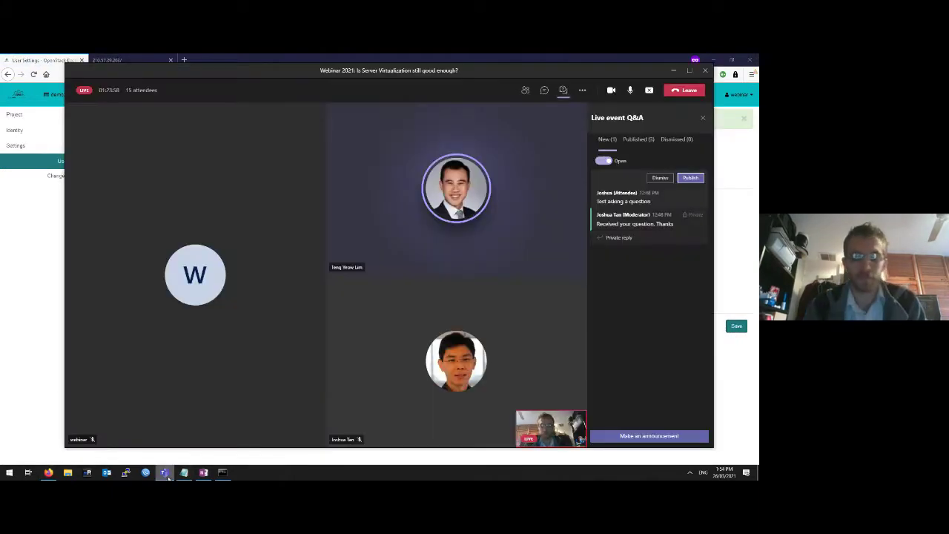